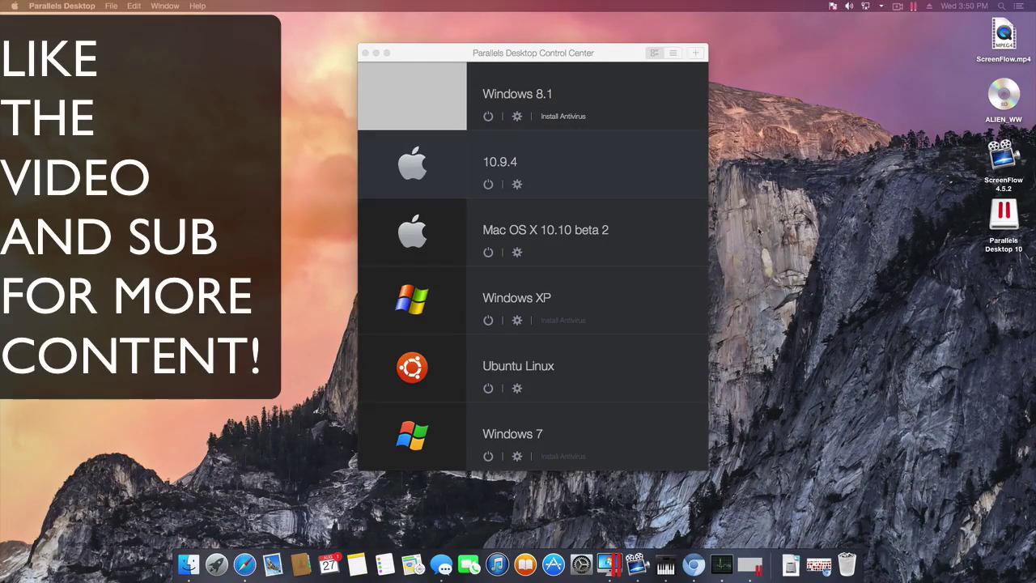
Step: Reposition the virtual machine list window on the desktop
{"action": "left_click_drag", "start_coordinate": [512, 63], "coordinate": [514, 68]}
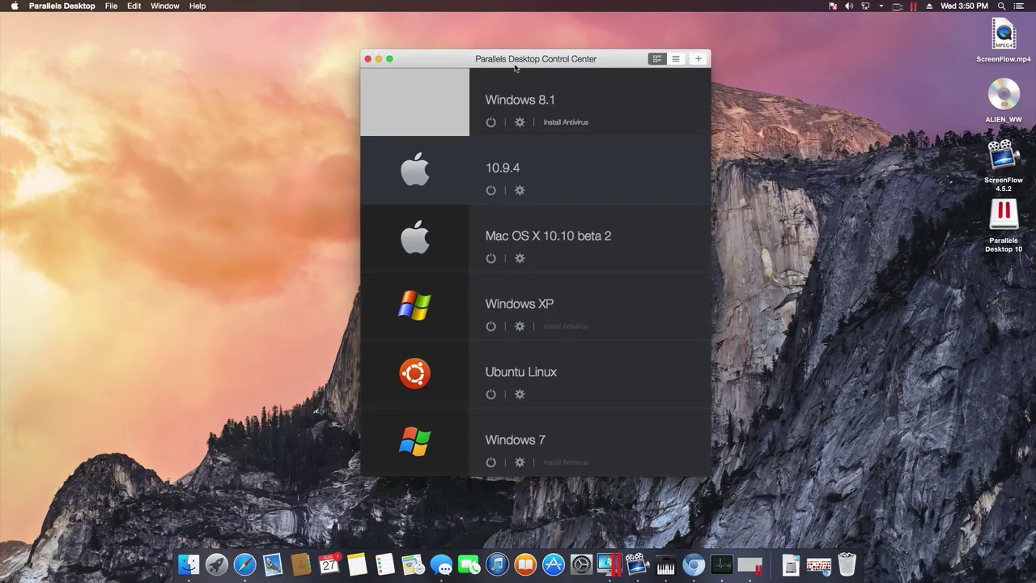
{"action": "left_click_drag", "start_coordinate": [514, 68], "coordinate": [517, 67]}
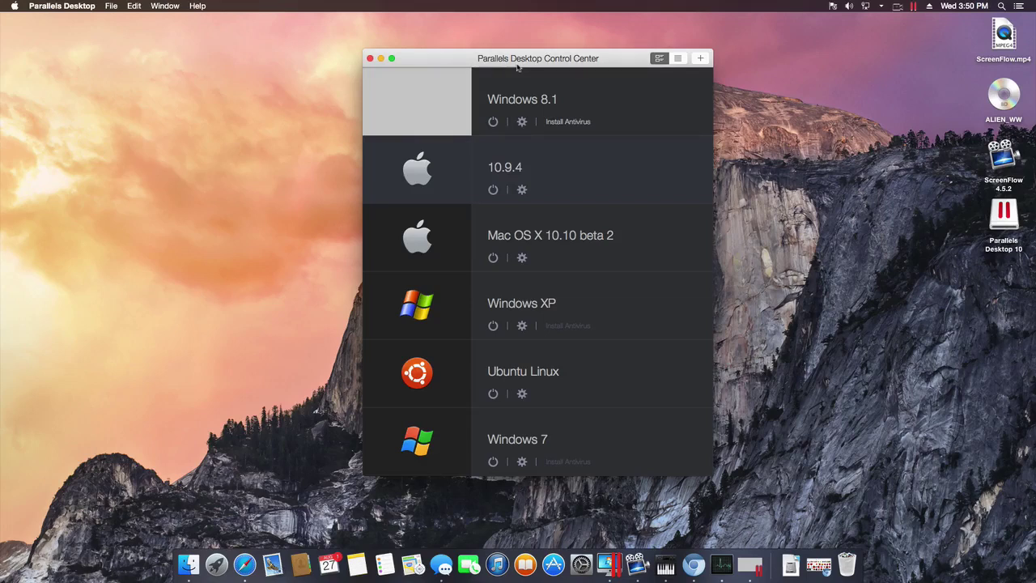
{"action": "left_click_drag", "start_coordinate": [518, 68], "coordinate": [535, 78]}
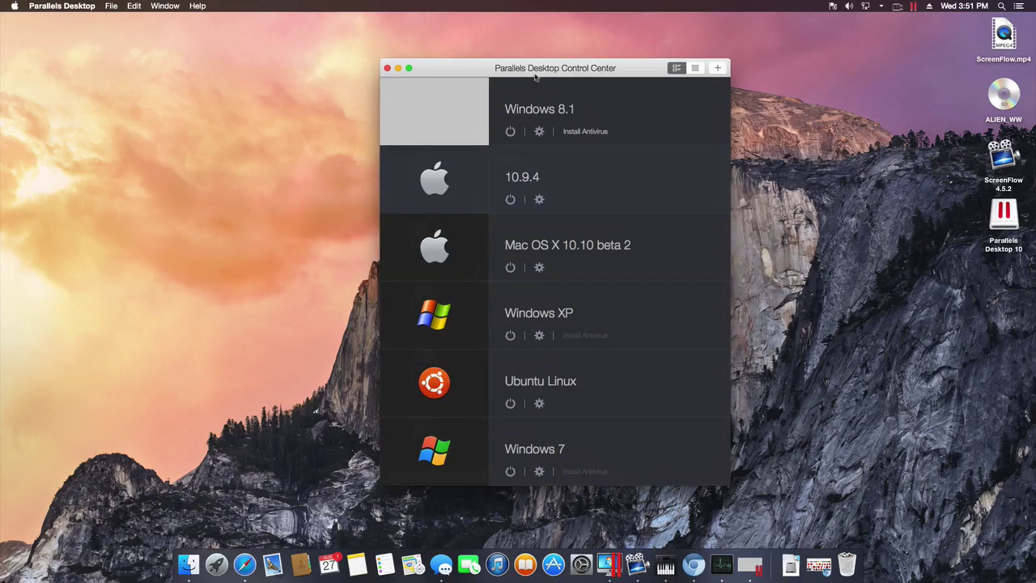
{"action": "left_click_drag", "start_coordinate": [534, 77], "coordinate": [484, 66]}
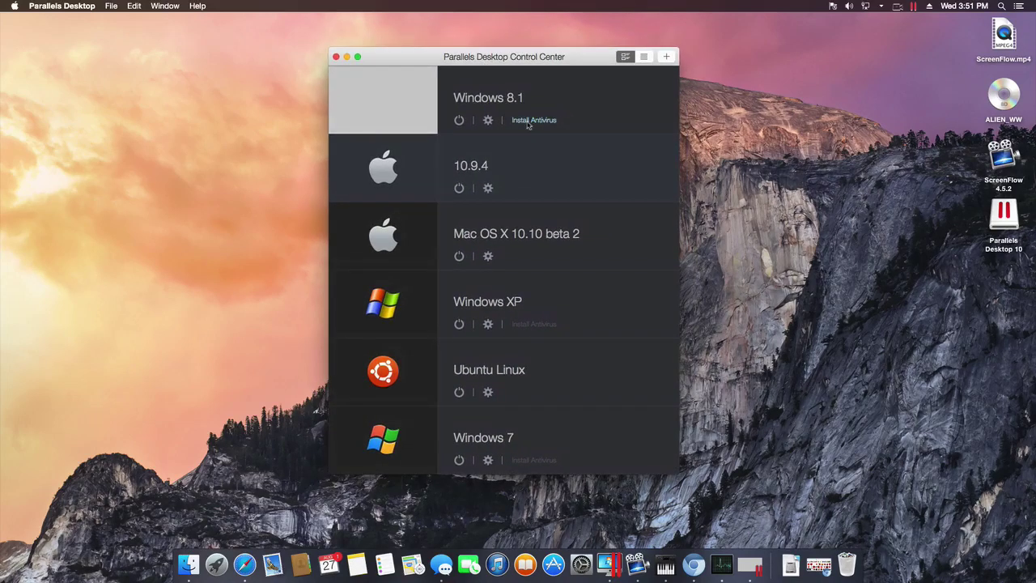
{"action": "left_click_drag", "start_coordinate": [527, 56], "coordinate": [516, 73]}
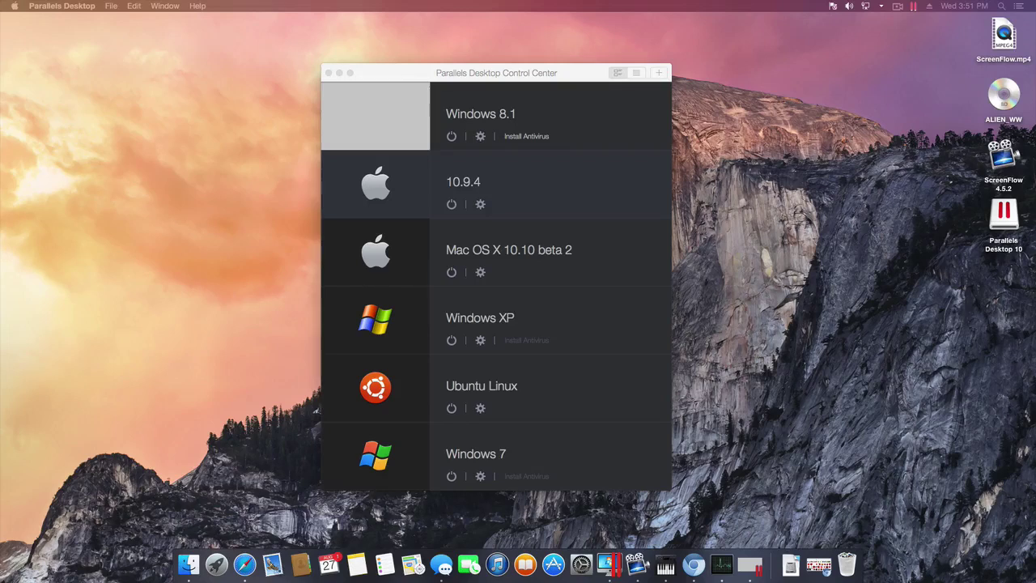
{"action": "left_click_drag", "start_coordinate": [556, 77], "coordinate": [622, 81]}
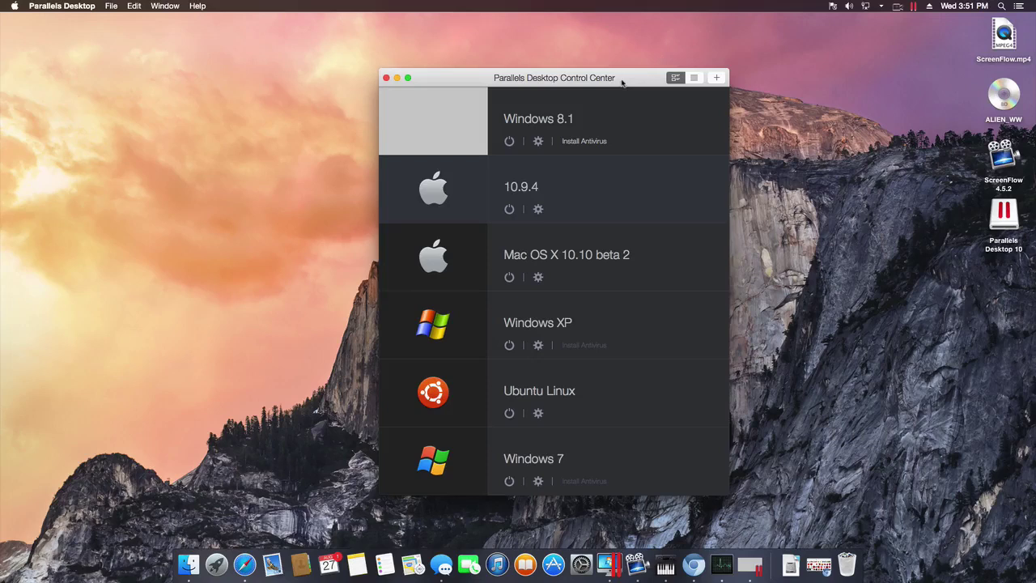
{"action": "left_click_drag", "start_coordinate": [622, 81], "coordinate": [598, 95]}
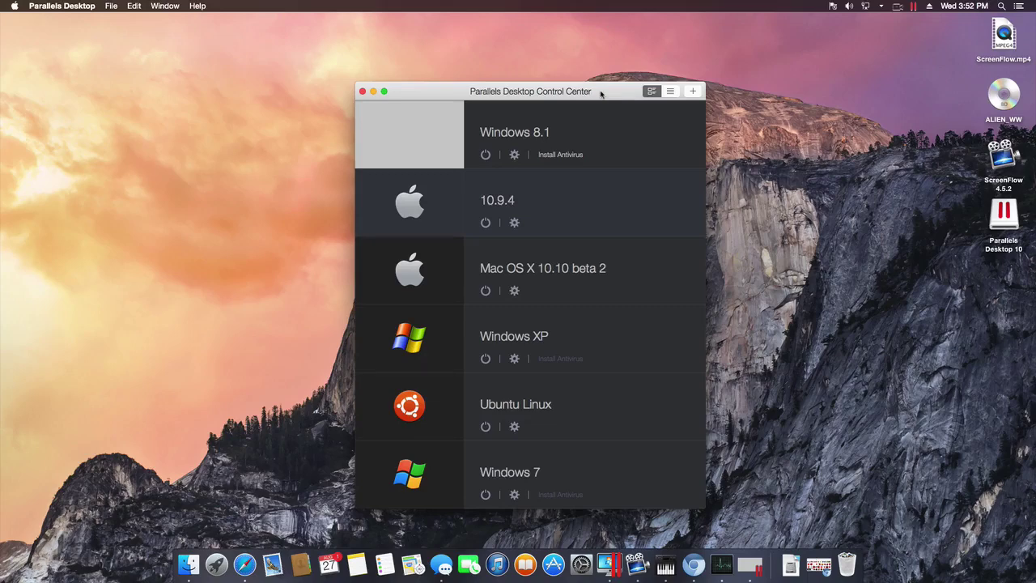
Step: Check the Windows 8.1 process's memory in the process monitor, then return to Control Center
{"action": "left_click", "coordinate": [721, 564]}
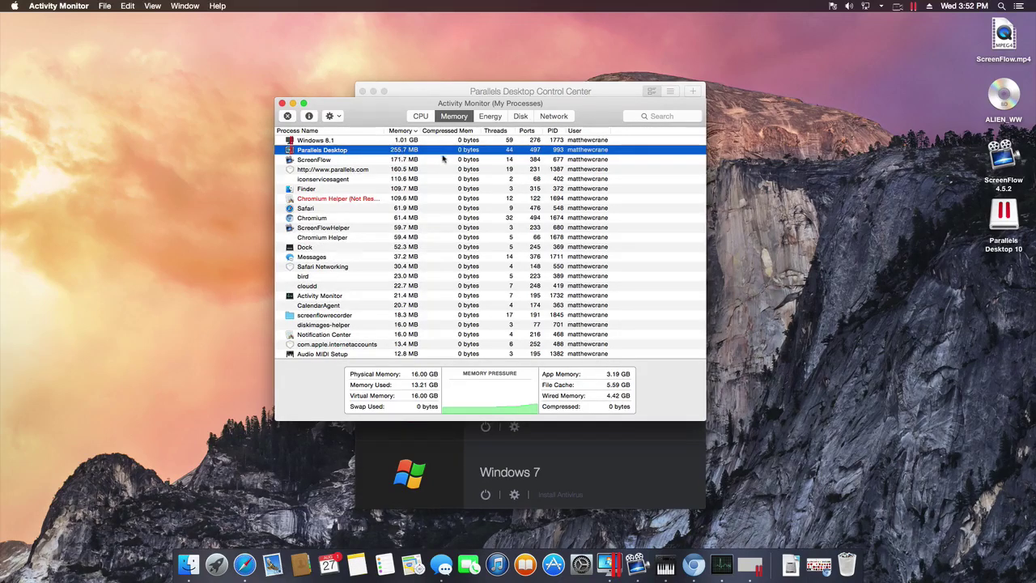
{"action": "left_click", "coordinate": [409, 143]}
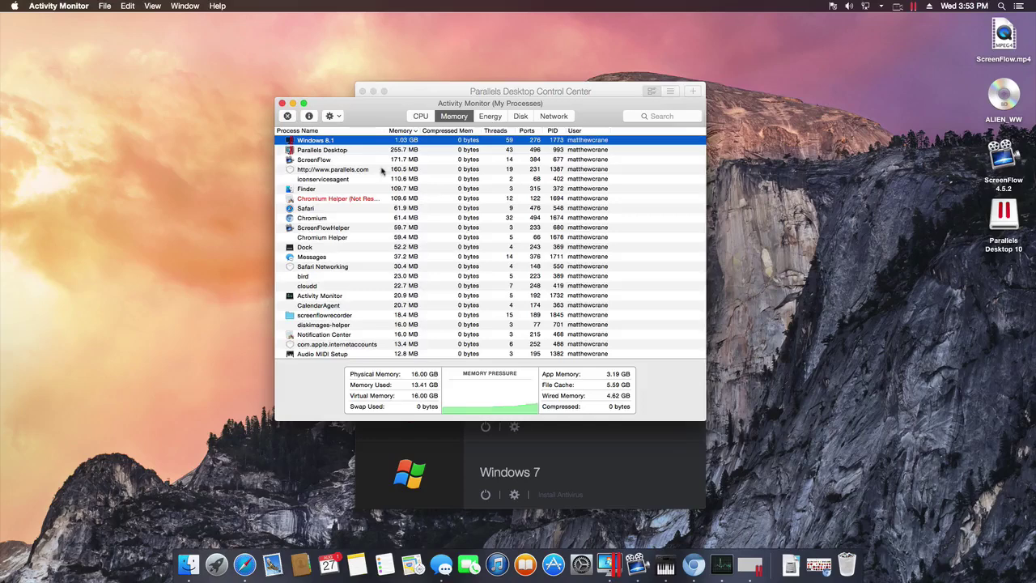
{"action": "left_click", "coordinate": [292, 103]}
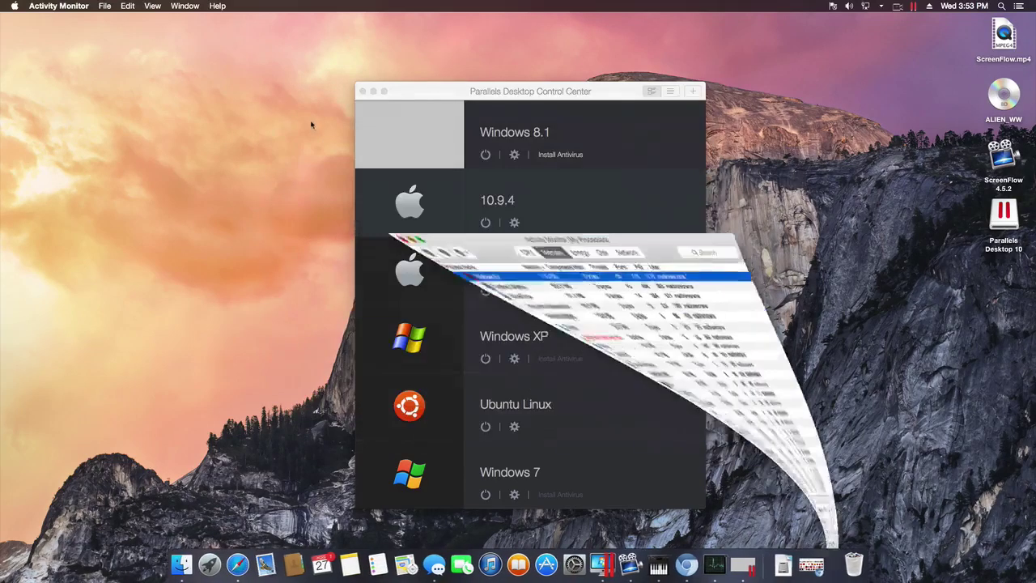
{"action": "left_click", "coordinate": [516, 126]}
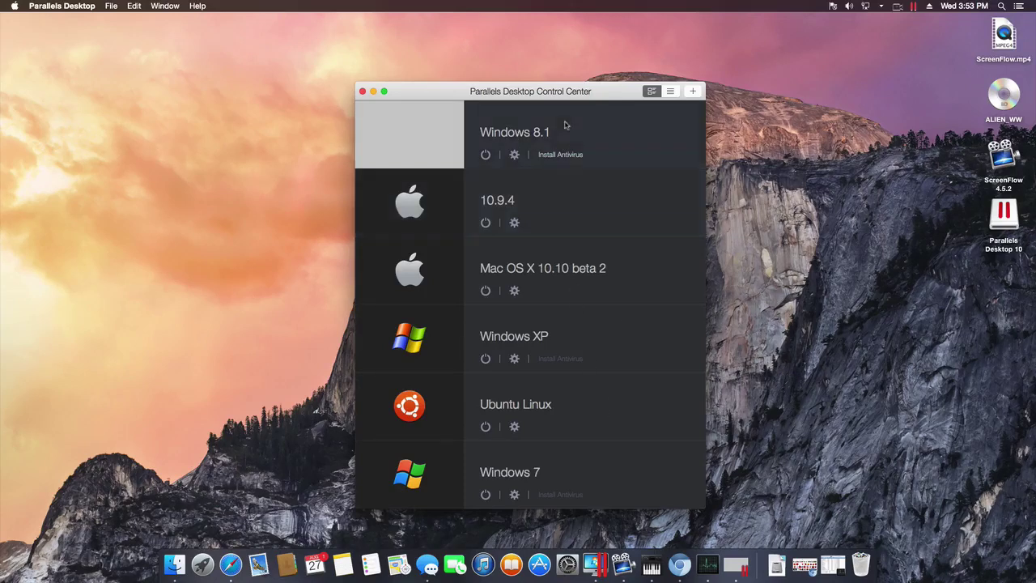
{"action": "left_click_drag", "start_coordinate": [585, 100], "coordinate": [583, 94]}
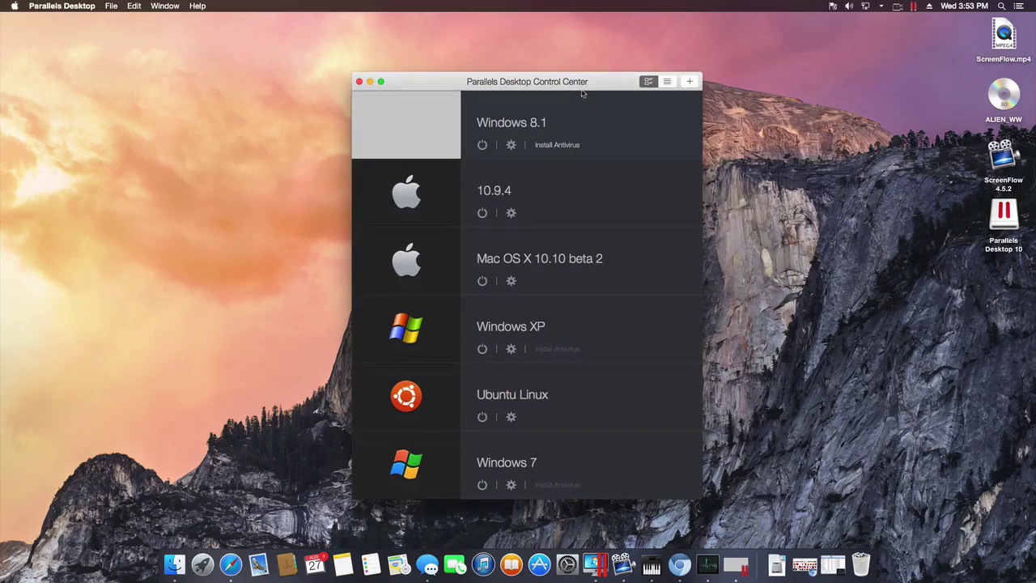
Step: Start a new virtual machine that installs Windows from the dropped Windows 8.1 disk image
{"action": "left_click", "coordinate": [688, 81]}
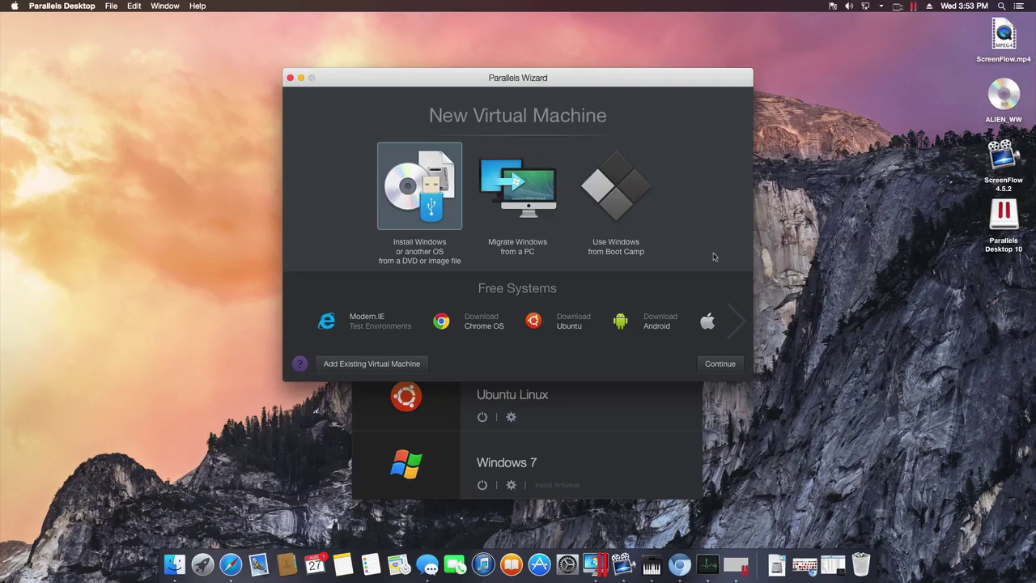
{"action": "double_click", "coordinate": [433, 212]}
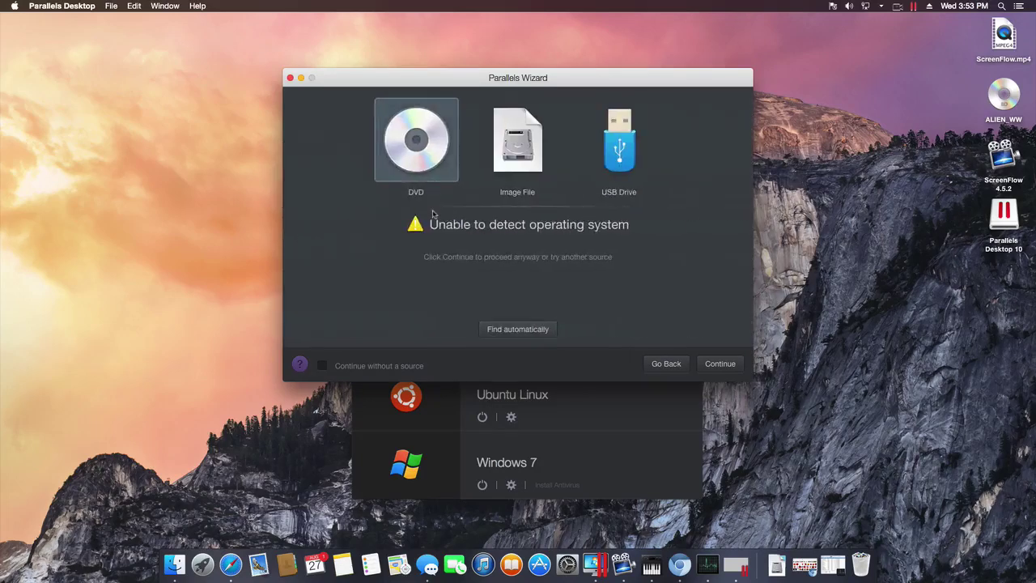
{"action": "left_click", "coordinate": [175, 564]}
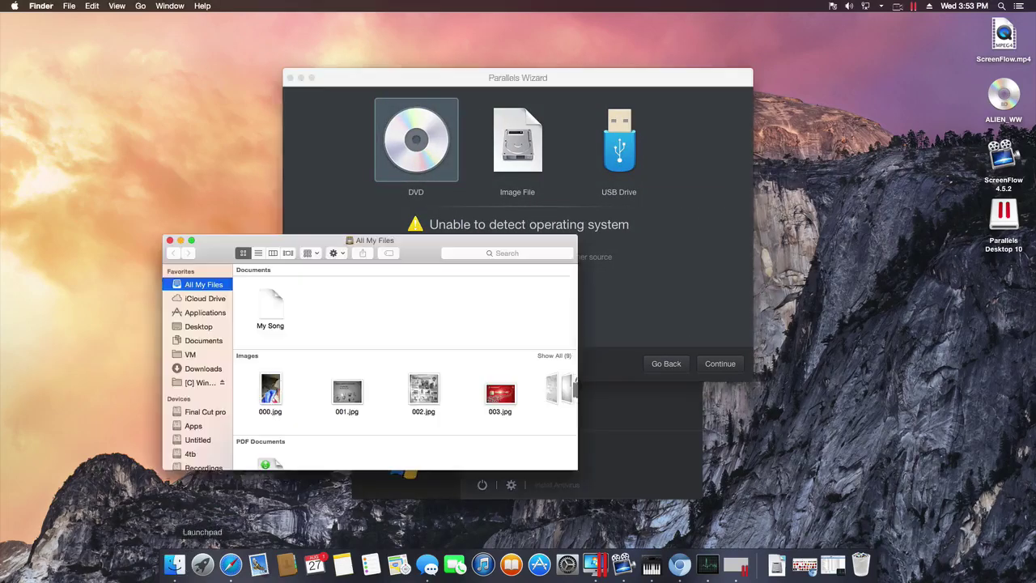
{"action": "key", "text": "super+w"}
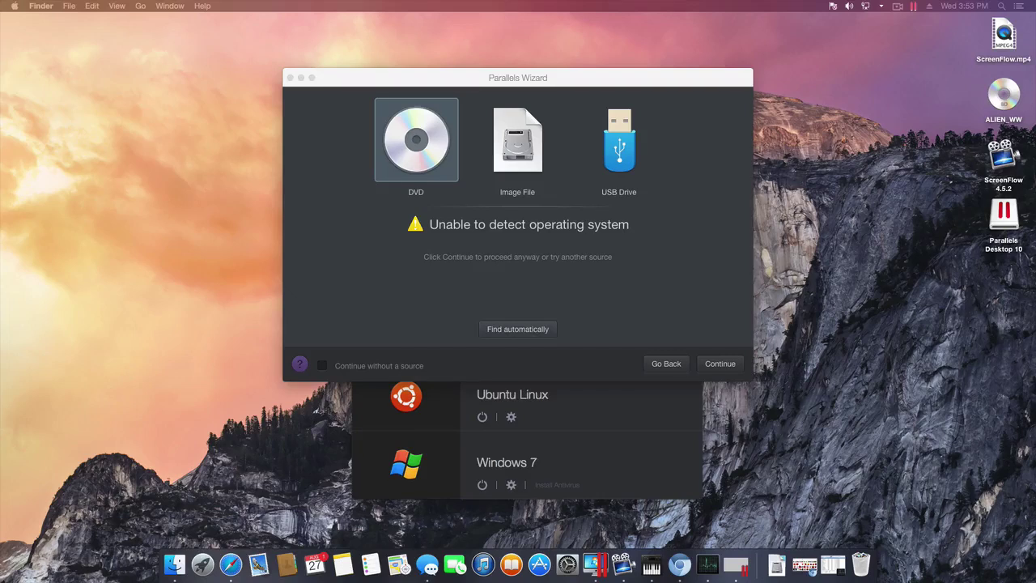
{"action": "left_click_drag", "start_coordinate": [903, 240], "coordinate": [598, 241]}
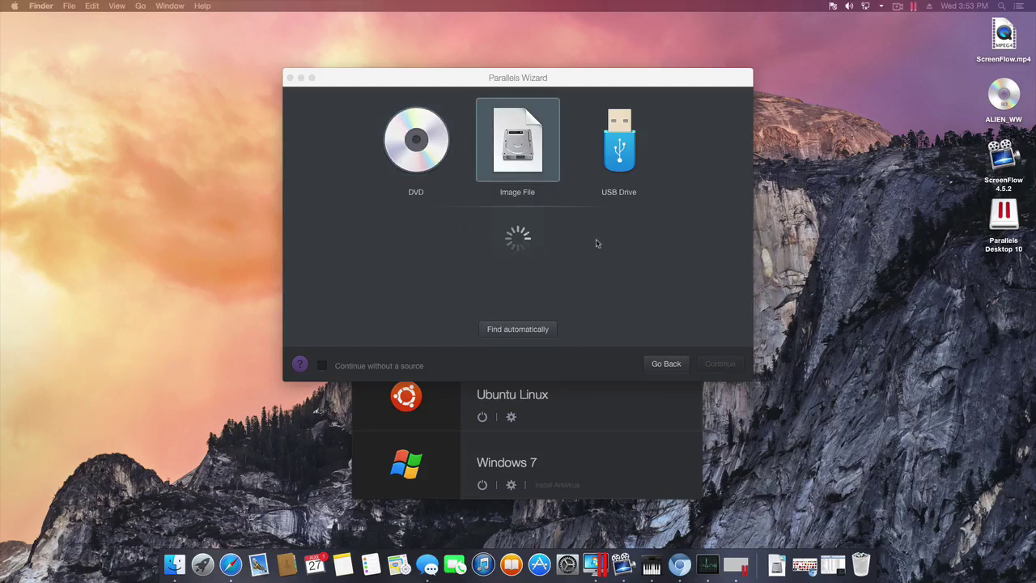
Step: Continue past the detected Windows 8.1 source with Express installation turned off
{"action": "mouse_move", "coordinate": [560, 81]}
{"action": "left_mouse_down"}
{"action": "mouse_move", "coordinate": [538, 95]}
{"action": "mouse_move", "coordinate": [541, 108]}
{"action": "mouse_move", "coordinate": [549, 89]}
{"action": "left_mouse_up"}
{"action": "left_click", "coordinate": [691, 369]}
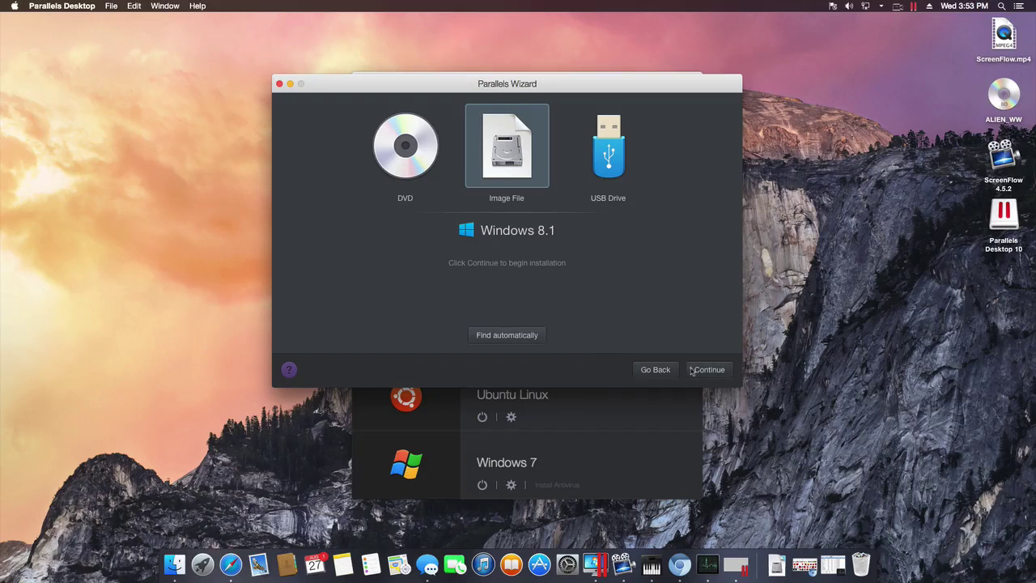
{"action": "left_click", "coordinate": [454, 162]}
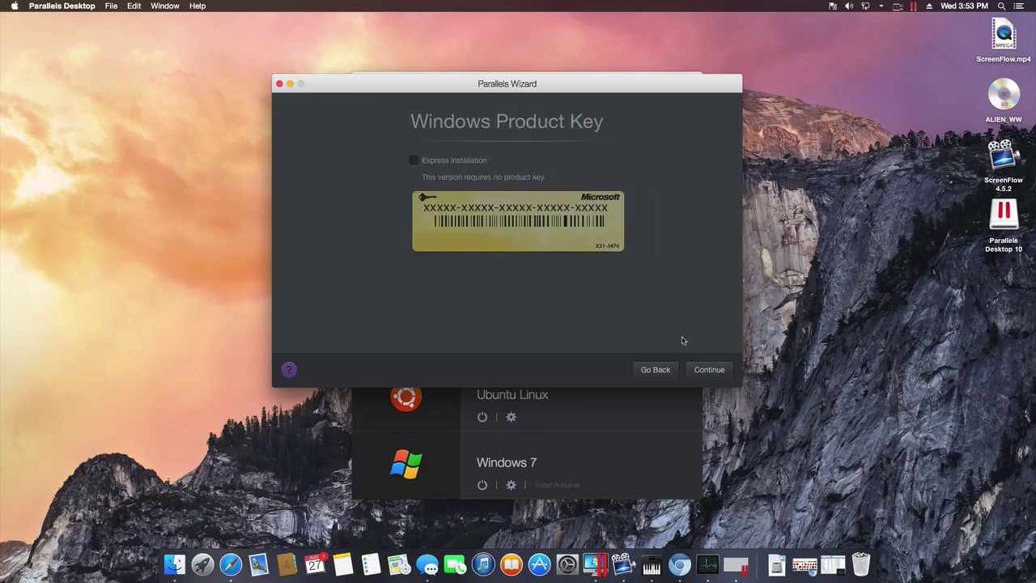
{"action": "left_click", "coordinate": [710, 370]}
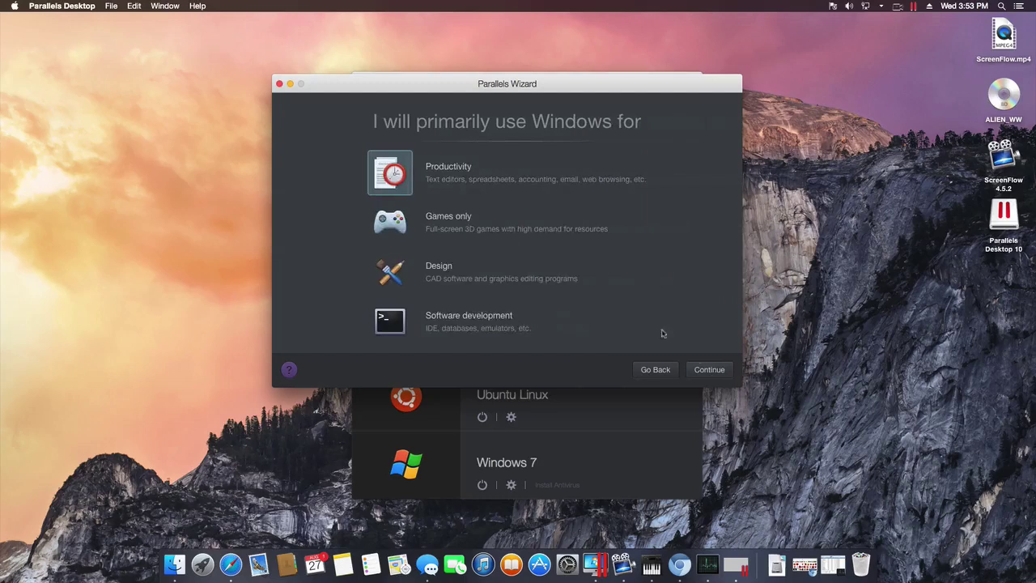
{"action": "left_click_drag", "start_coordinate": [521, 100], "coordinate": [570, 132]}
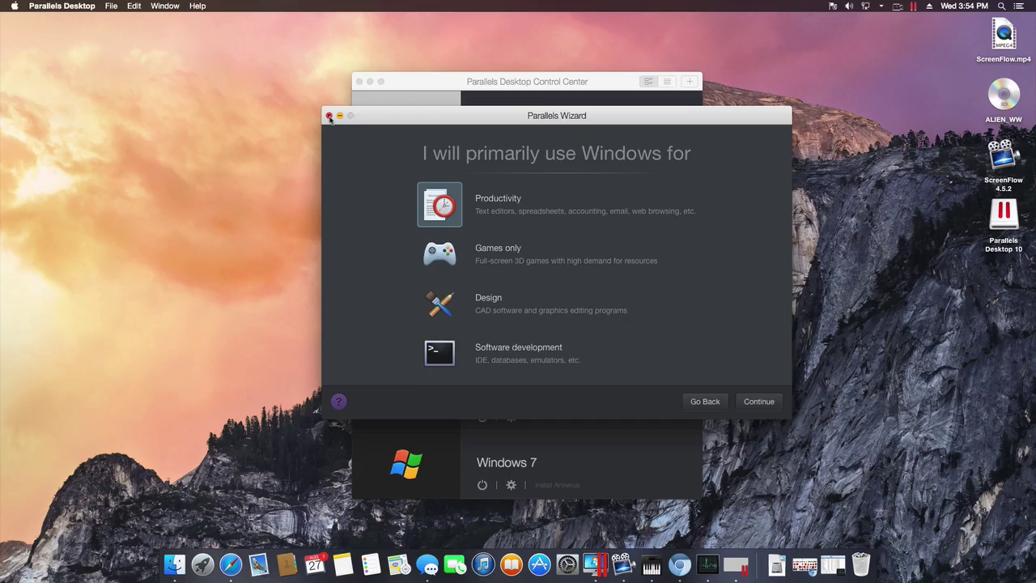
Step: Close the new virtual machine wizard and switch to the running Windows 8.1 machine
{"action": "left_click", "coordinate": [328, 116]}
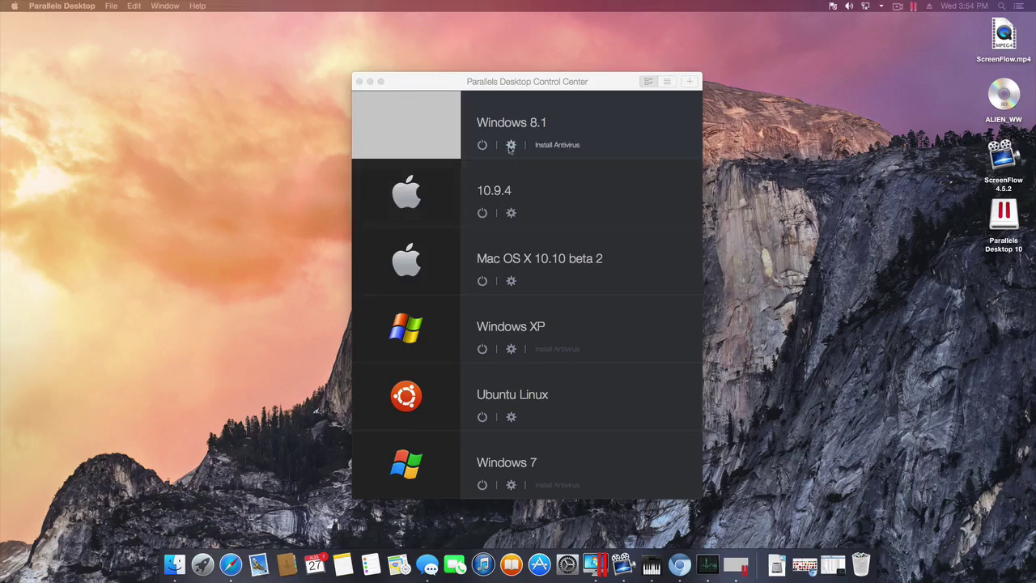
{"action": "left_click", "coordinate": [518, 174]}
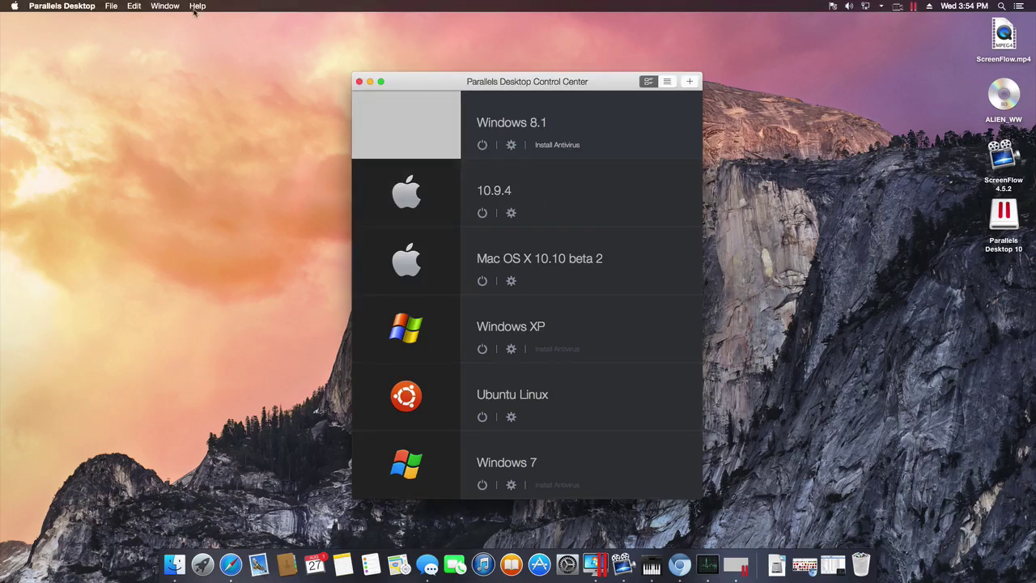
{"action": "left_click", "coordinate": [720, 565]}
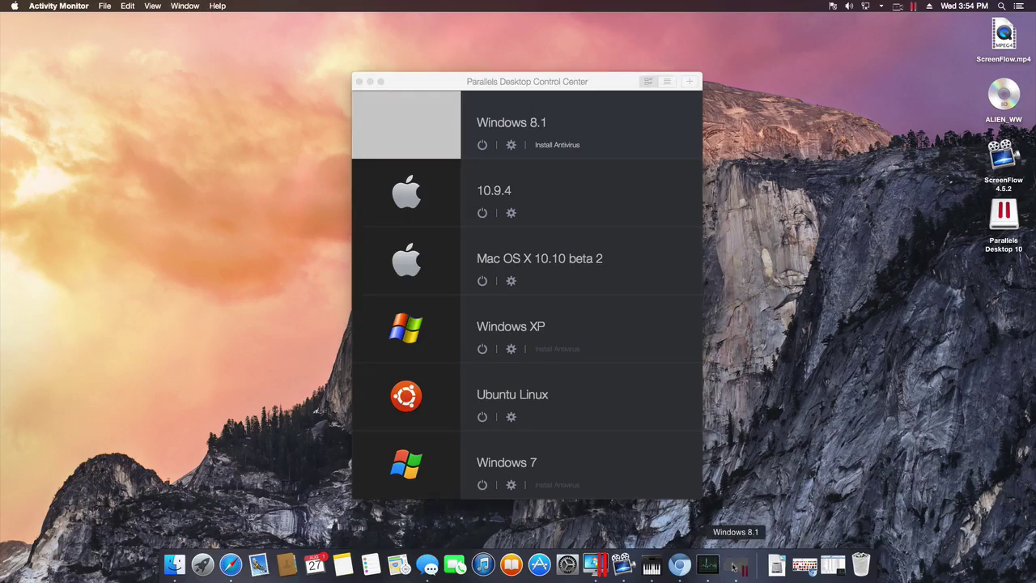
{"action": "left_click", "coordinate": [735, 565]}
Step: Shut down Windows 8.1 via Actions and bring up its configuration from Control Center
{"action": "left_click", "coordinate": [172, 5]}
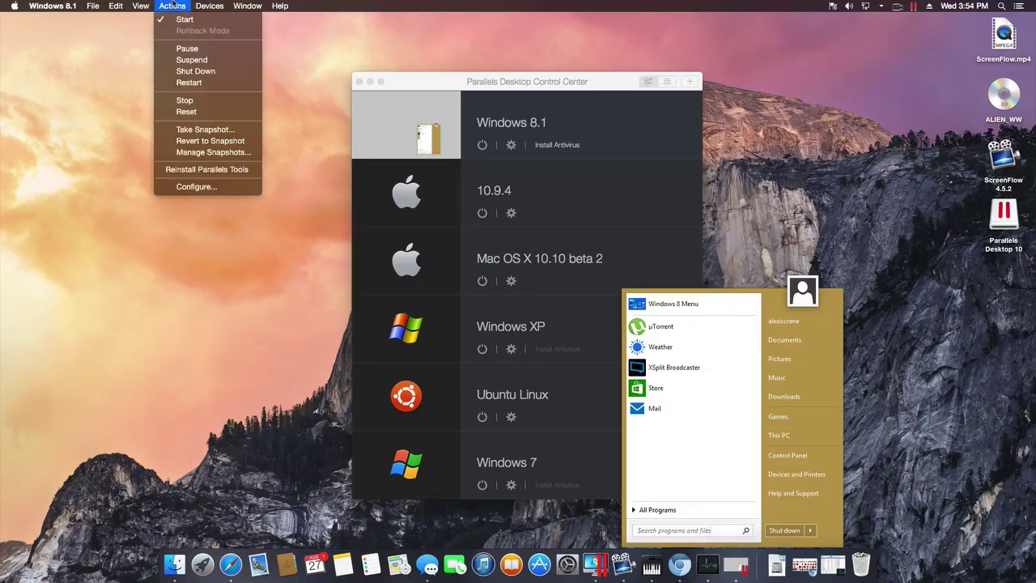
{"action": "left_click", "coordinate": [219, 72]}
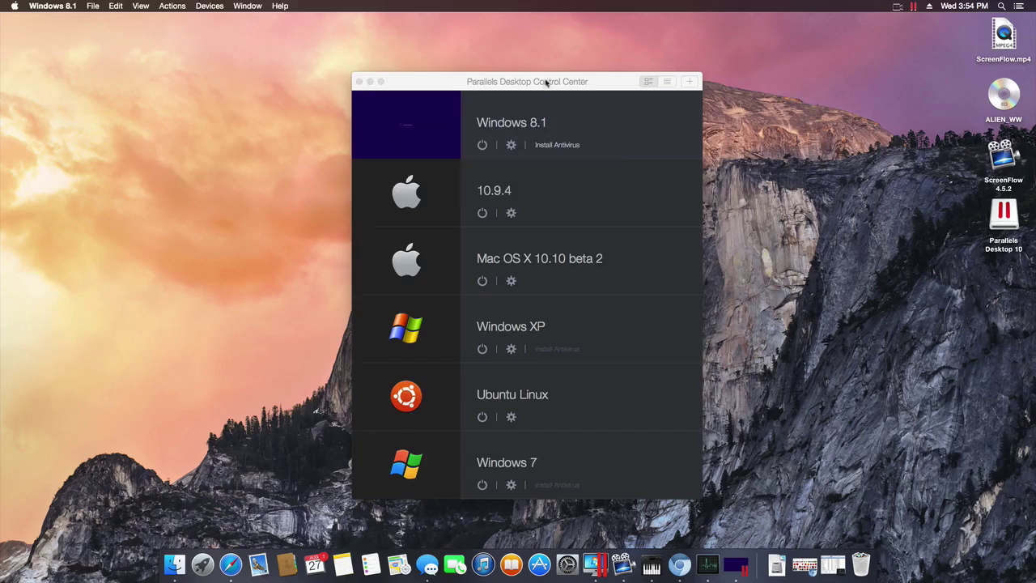
{"action": "left_click_drag", "start_coordinate": [546, 81], "coordinate": [546, 56]}
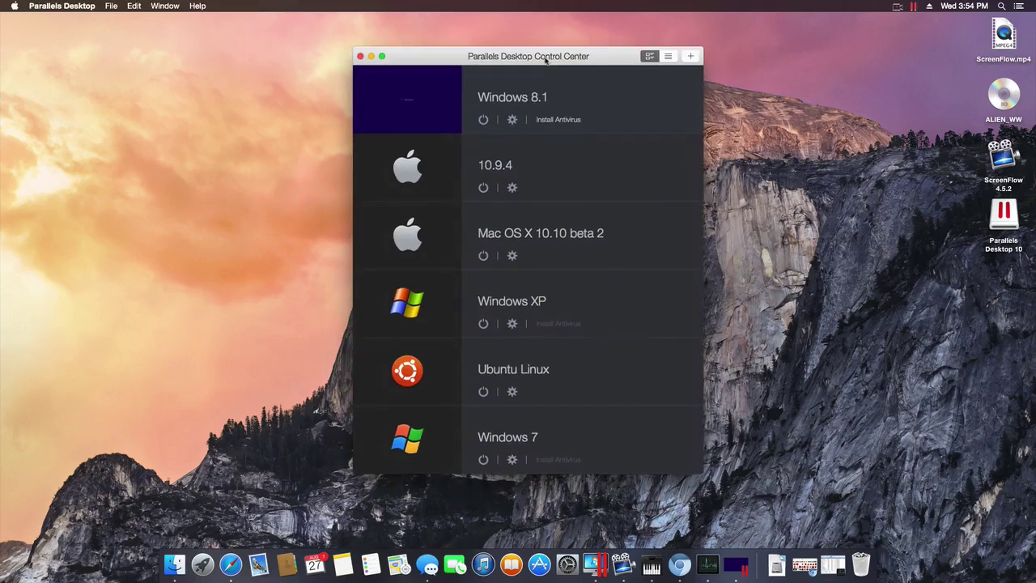
{"action": "left_click", "coordinate": [512, 119]}
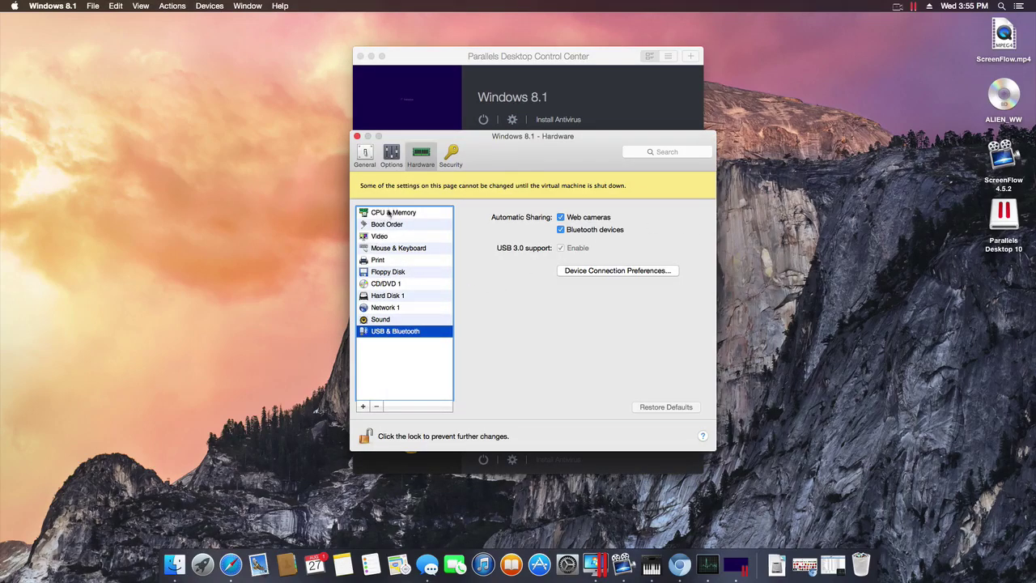
Step: Enable Real time virtual disk optimization under Options > Optimization, close settings, and start Windows 8.1
{"action": "left_click", "coordinate": [389, 296]}
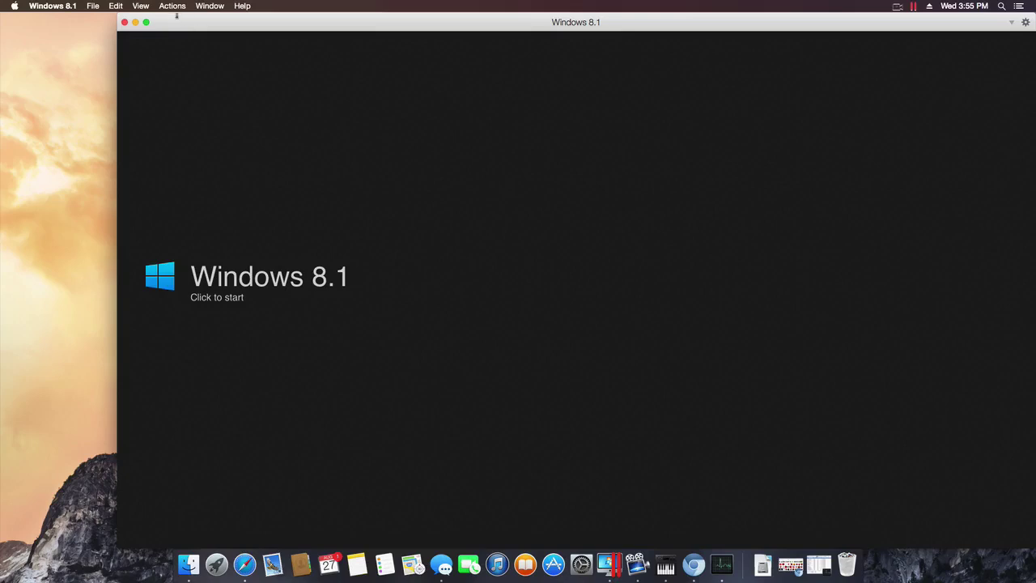
{"action": "left_click", "coordinate": [124, 22]}
{"action": "left_click", "coordinate": [391, 154]}
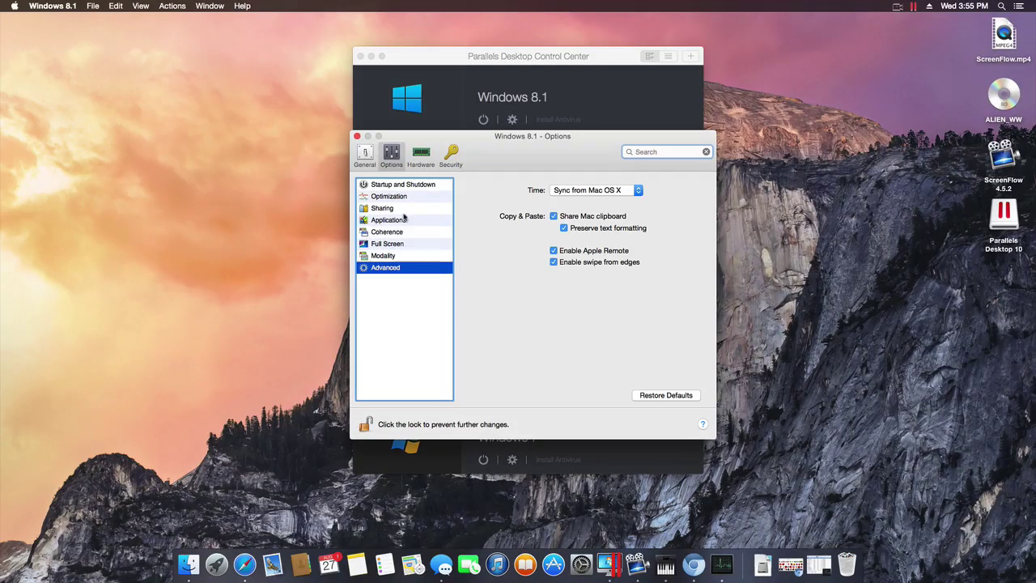
{"action": "left_click", "coordinate": [426, 199]}
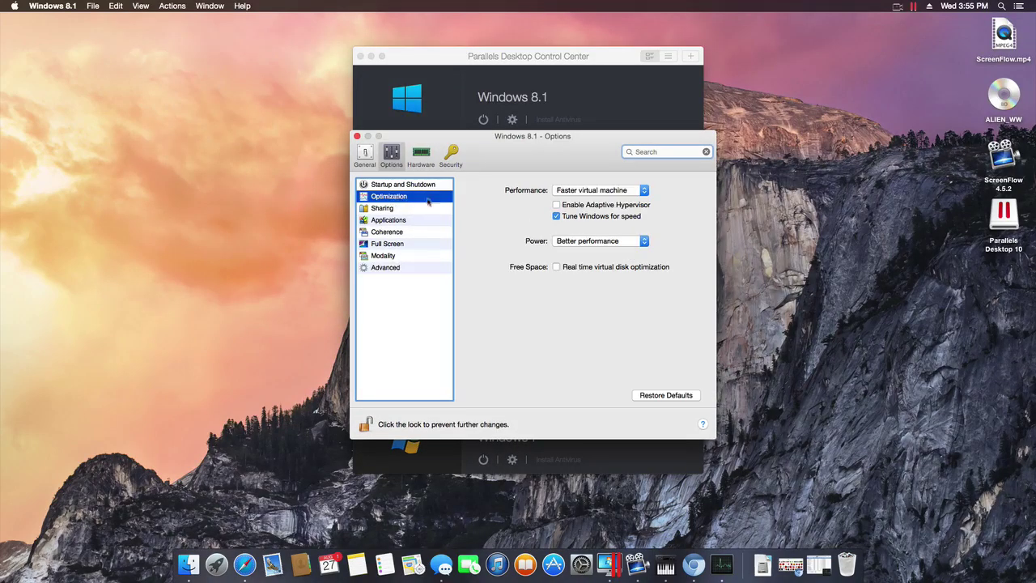
{"action": "left_click", "coordinate": [556, 267]}
{"action": "left_click", "coordinate": [358, 137]}
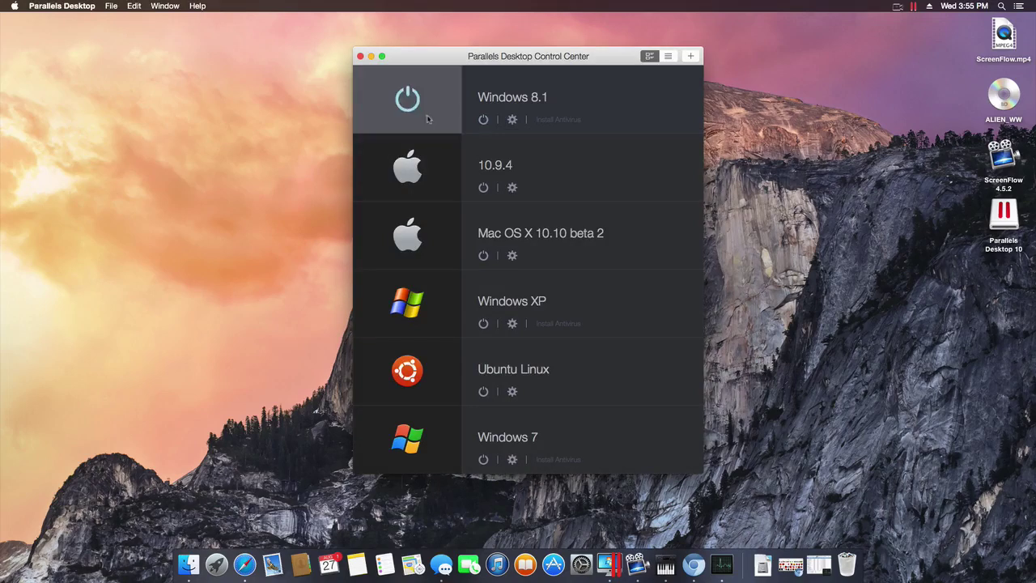
{"action": "left_click", "coordinate": [484, 119]}
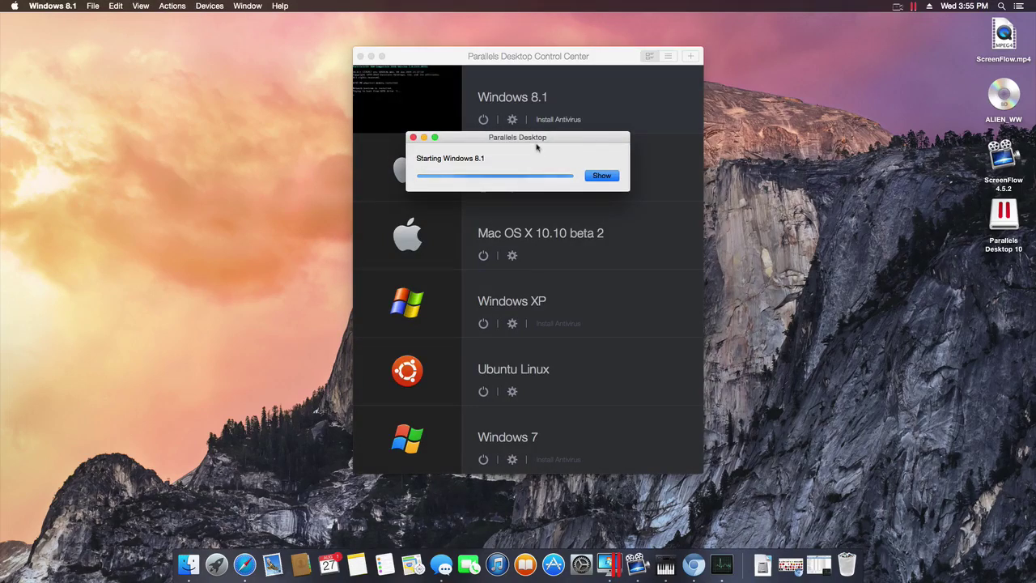
Step: Drag the Starting Windows 8.1 progress window left and move Control Center up
{"action": "left_click_drag", "start_coordinate": [536, 140], "coordinate": [233, 142]}
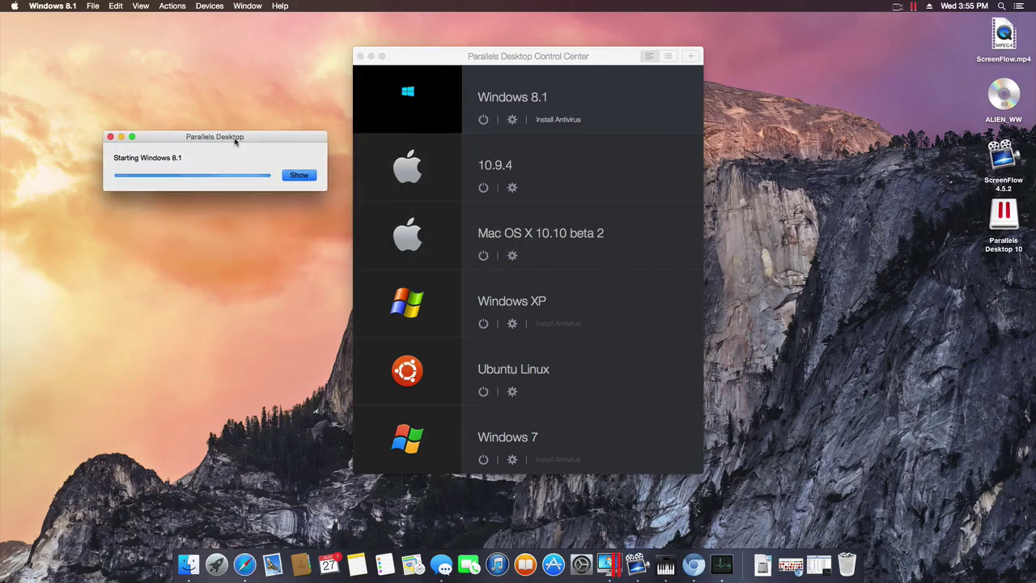
{"action": "mouse_move", "coordinate": [404, 60]}
{"action": "left_mouse_down"}
{"action": "mouse_move", "coordinate": [421, 74]}
{"action": "mouse_move", "coordinate": [413, 45]}
{"action": "left_mouse_up"}
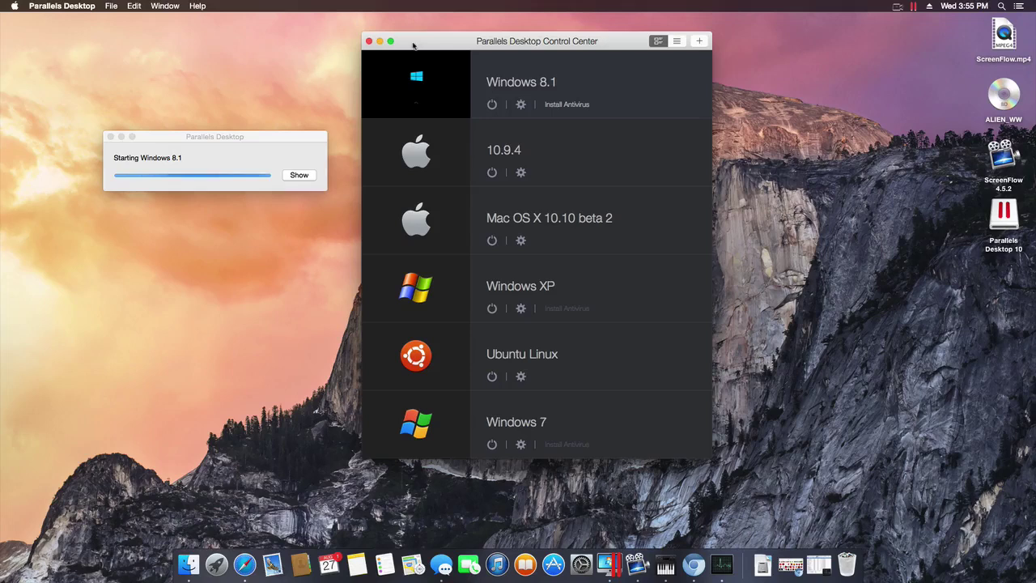
{"action": "mouse_move", "coordinate": [417, 49]}
{"action": "left_mouse_down"}
{"action": "mouse_move", "coordinate": [425, 34]}
{"action": "mouse_move", "coordinate": [416, 55]}
{"action": "left_mouse_up"}
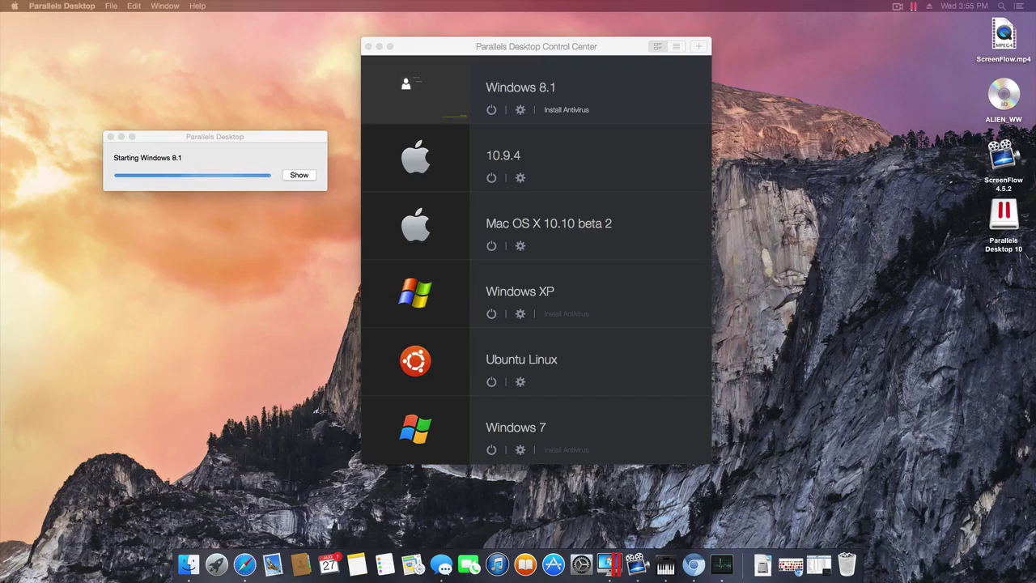
Step: Look at the Modern.IE option under Free Systems in the new VM wizard, then close it
{"action": "left_click", "coordinate": [698, 46]}
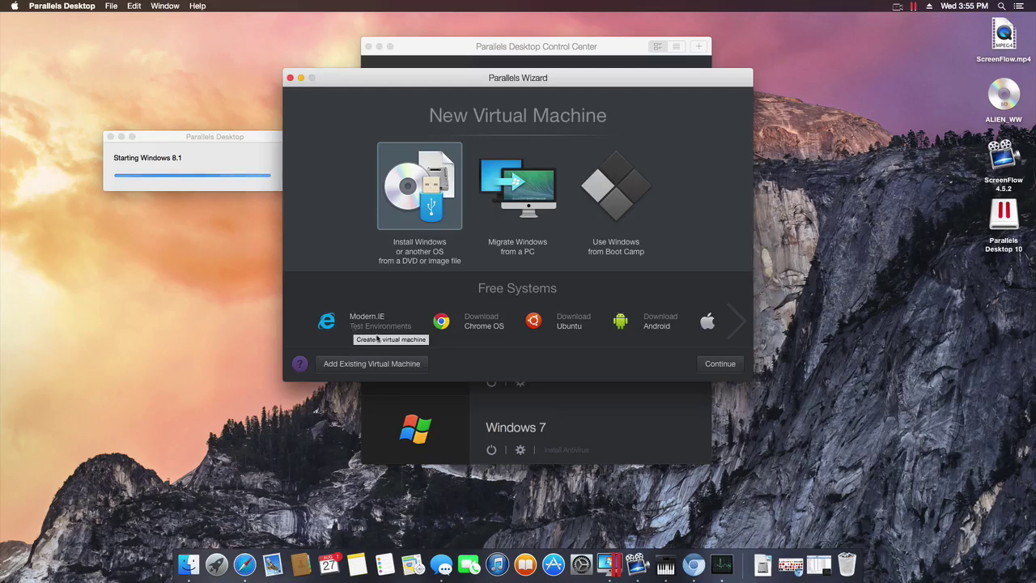
{"action": "left_click", "coordinate": [375, 328]}
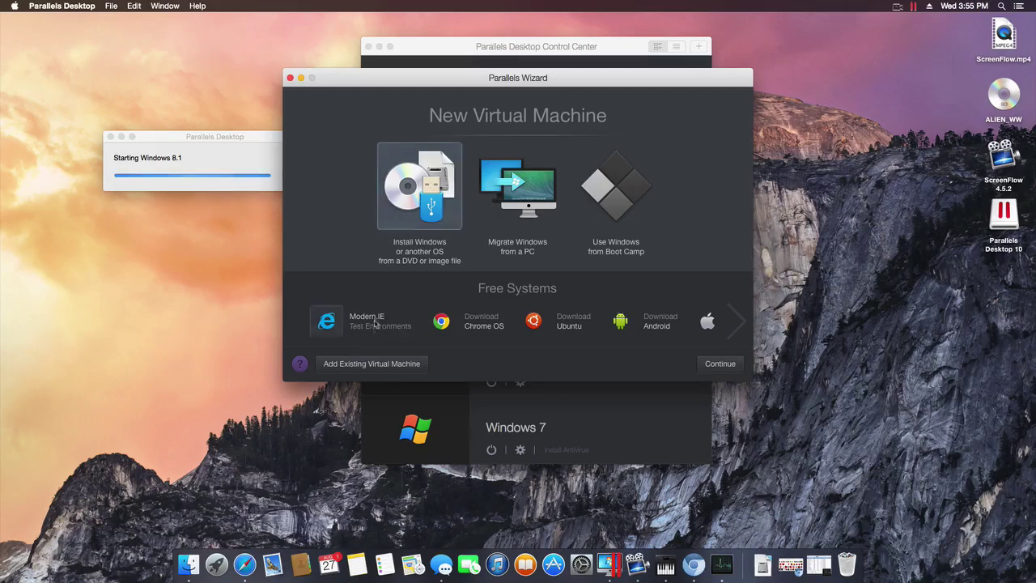
{"action": "left_click", "coordinate": [290, 78]}
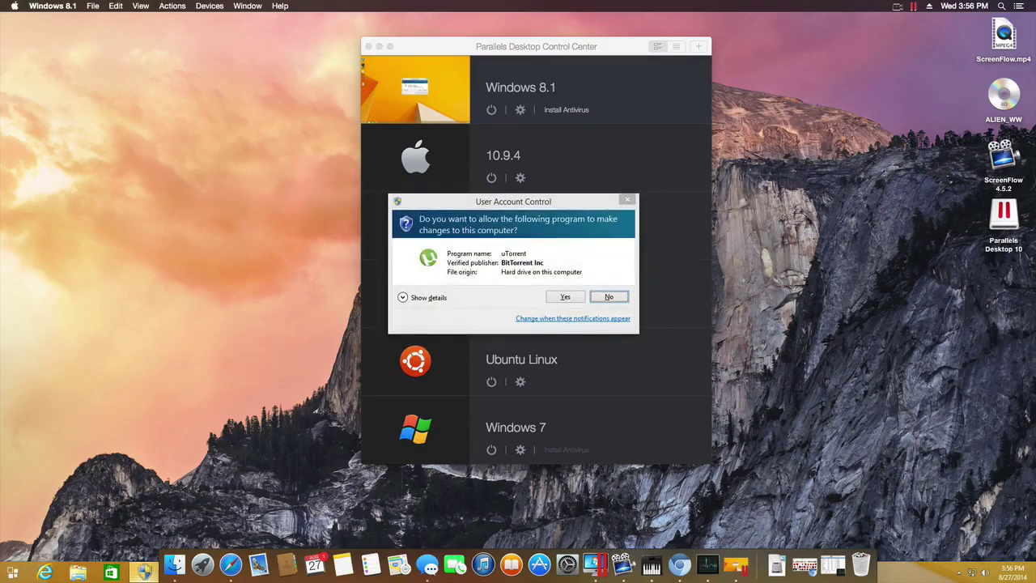
Step: Answer Yes to uTorrent's User Account Control prompt and OK the library initialization error
{"action": "left_click", "coordinate": [571, 297]}
{"action": "left_click", "coordinate": [589, 324]}
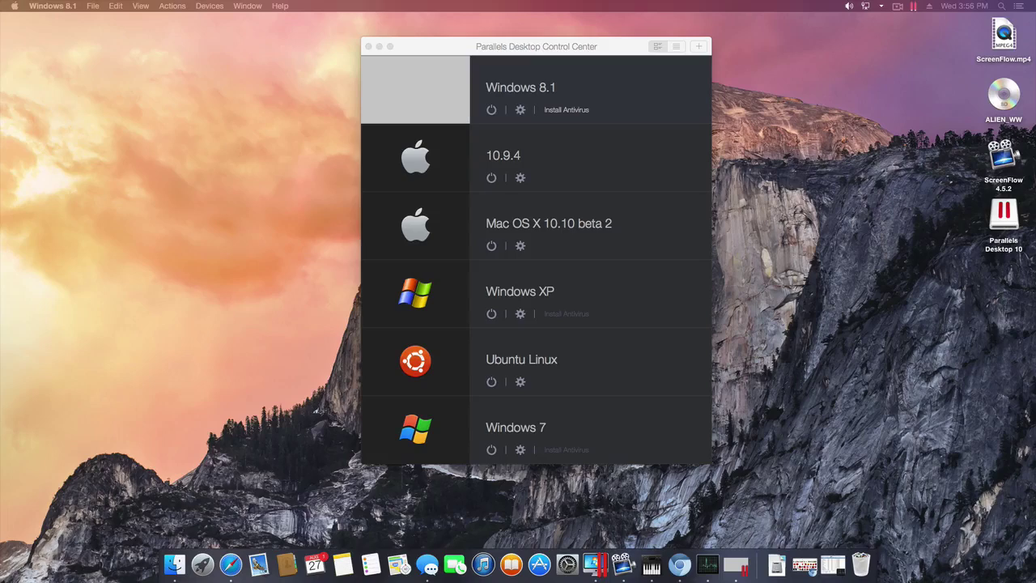
Step: Bring up the Windows 8.1 virtual machine from Control Center
{"action": "left_click_drag", "start_coordinate": [447, 46], "coordinate": [428, 73]}
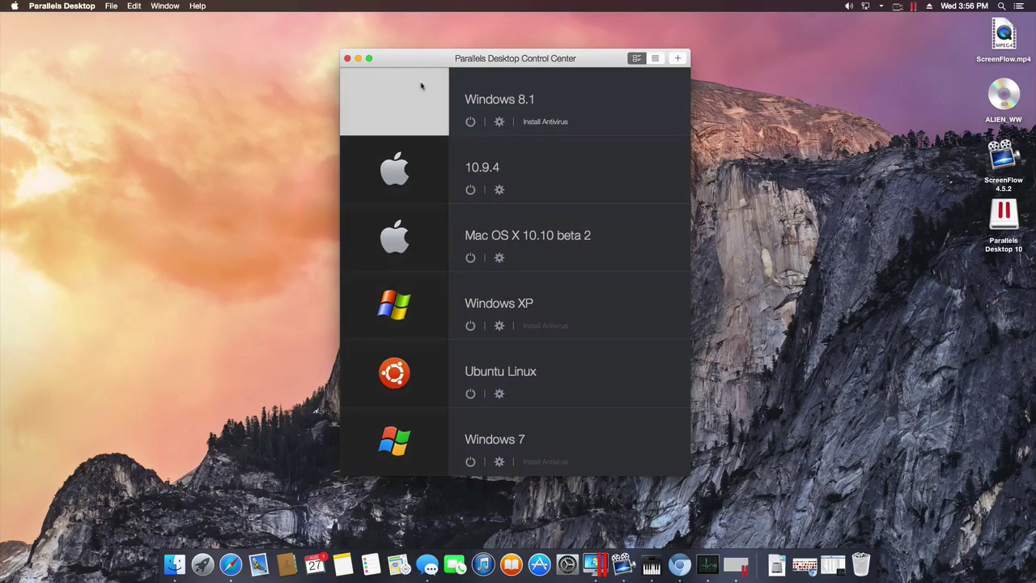
{"action": "double_click", "coordinate": [416, 97]}
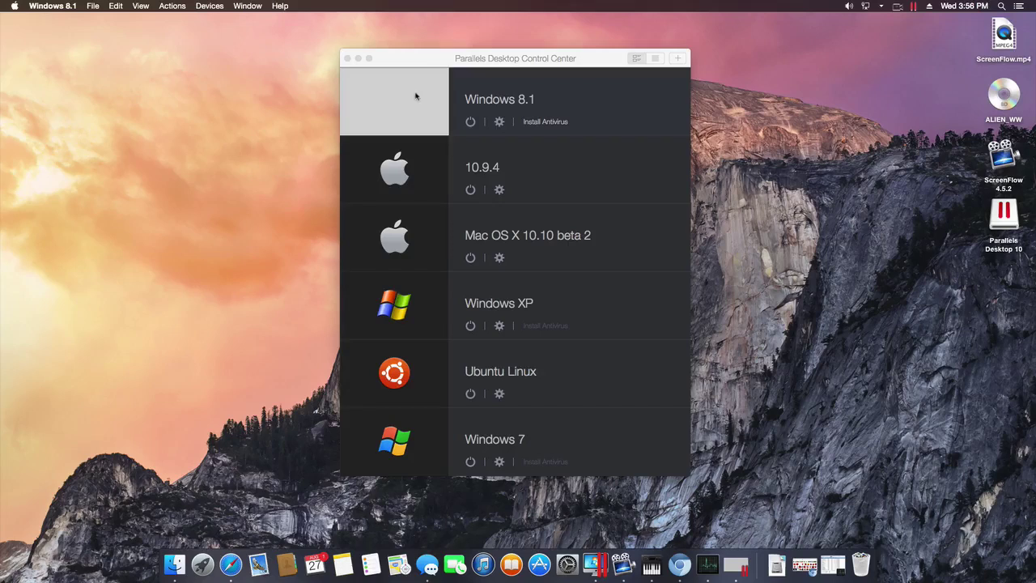
{"action": "left_click", "coordinate": [736, 565]}
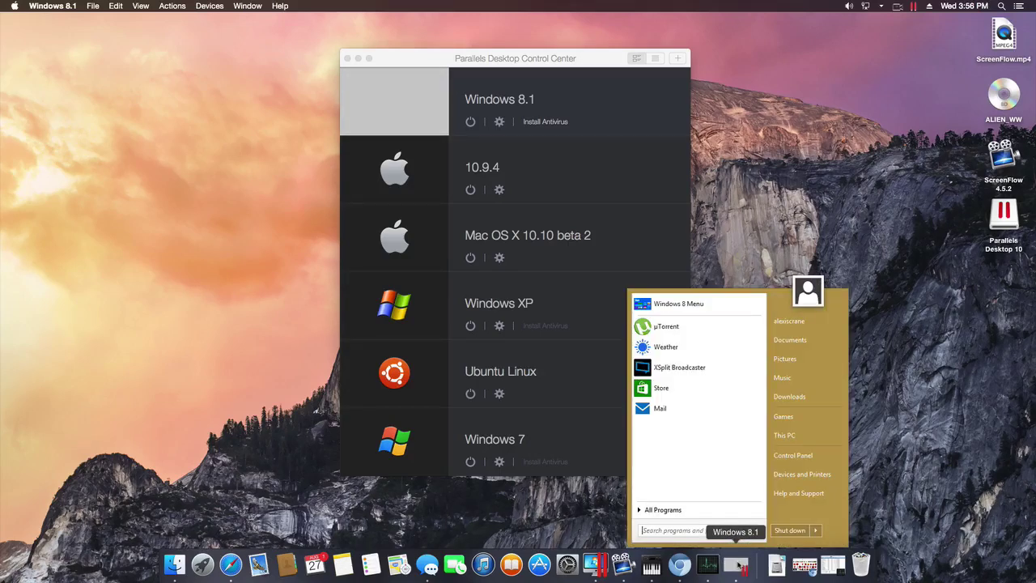
{"action": "left_click", "coordinate": [735, 564]}
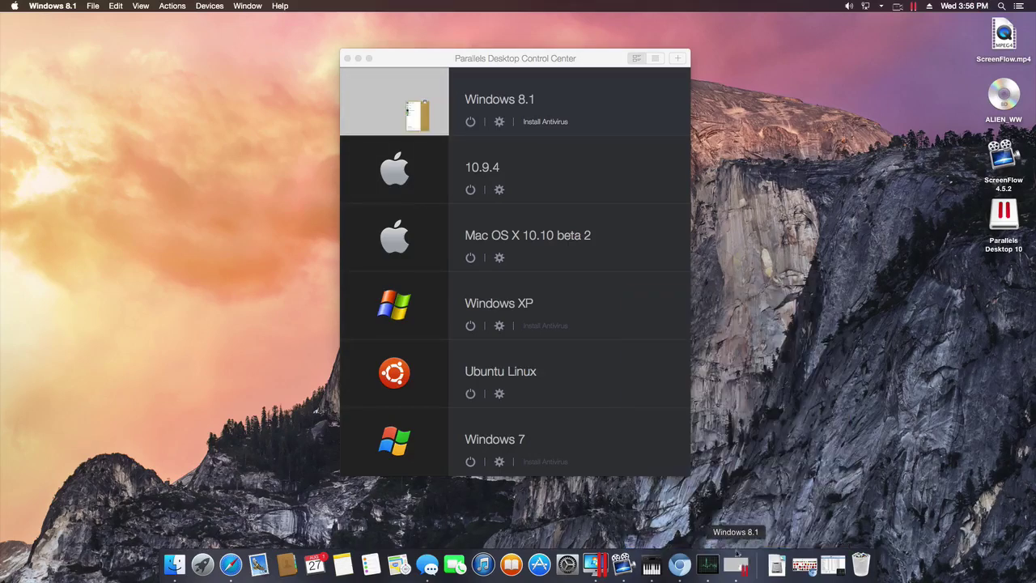
Step: Uncheck Use Windows 7 Look and confirm logging out to apply it
{"action": "left_click", "coordinate": [172, 6]}
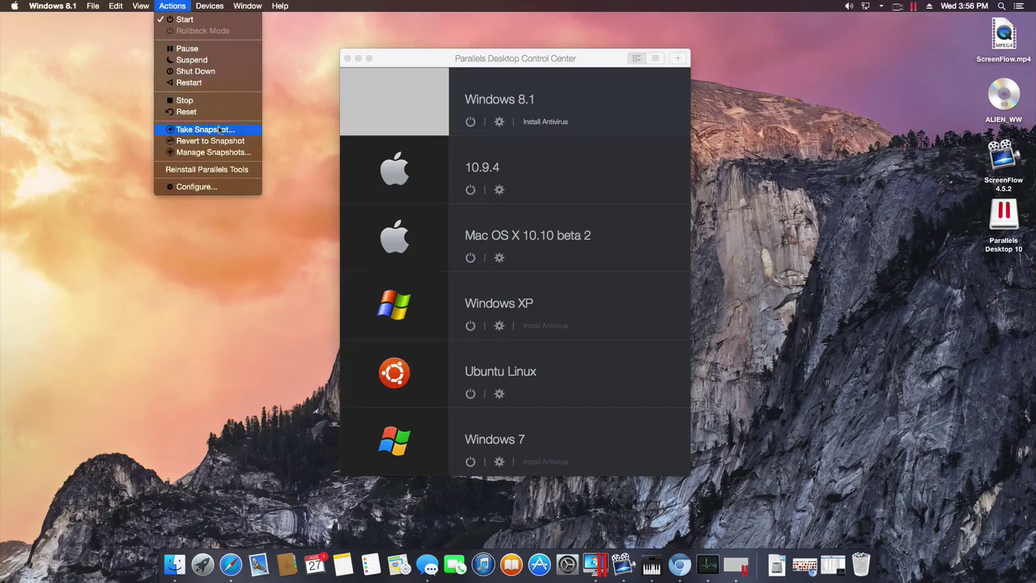
{"action": "mouse_move", "coordinate": [140, 6]}
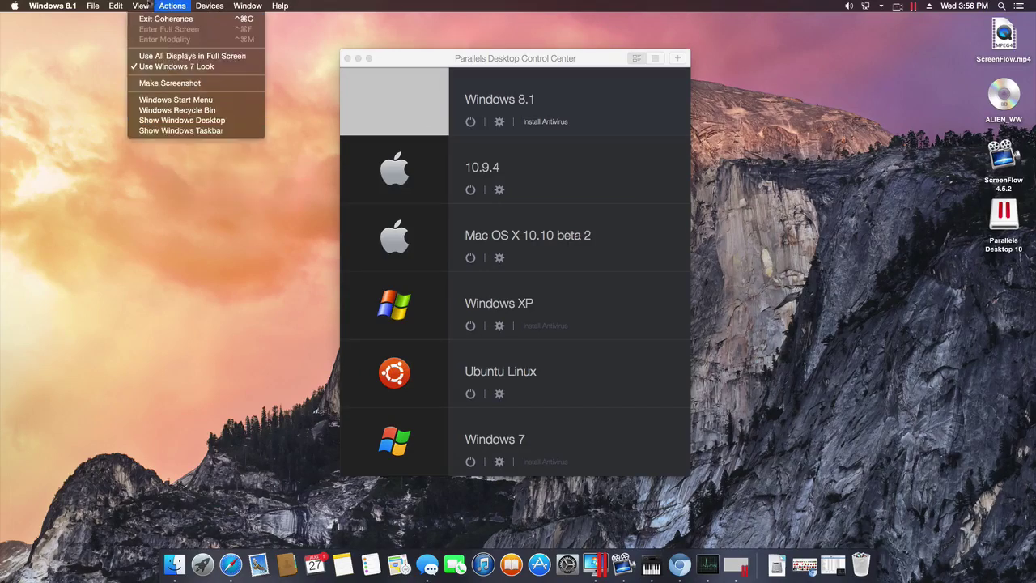
{"action": "left_click", "coordinate": [175, 66]}
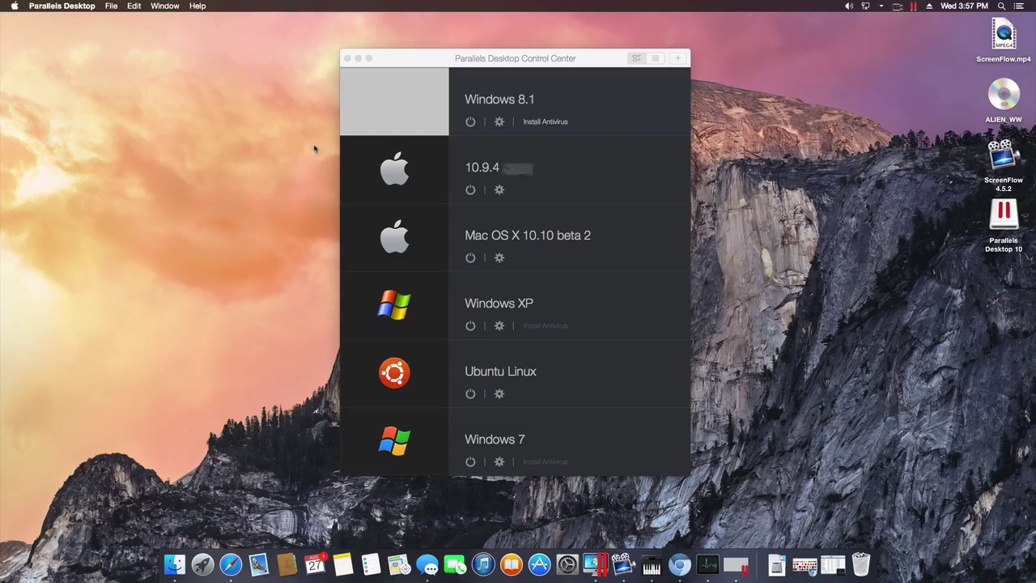
{"action": "left_click", "coordinate": [608, 202]}
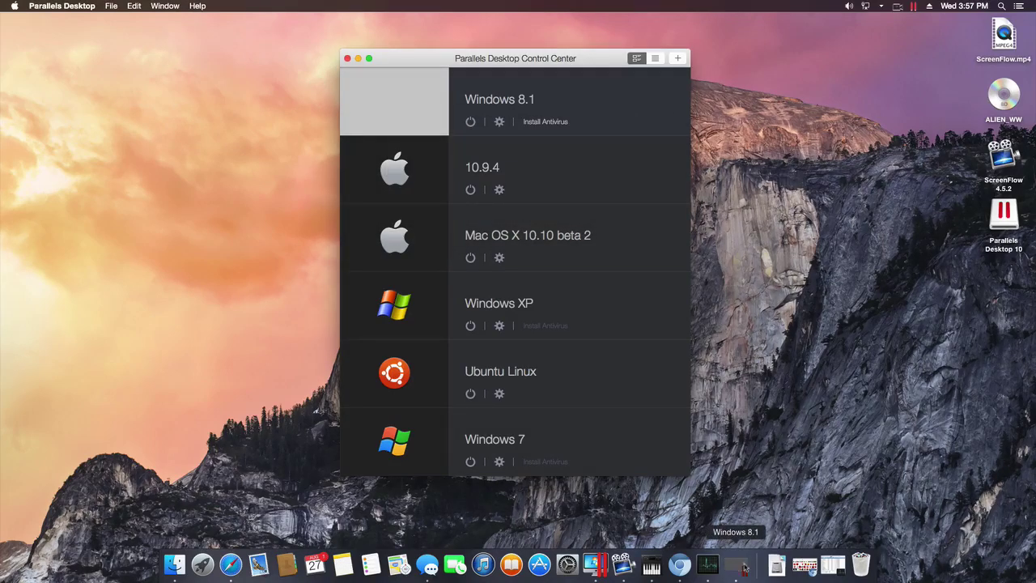
Step: Sign back in to Windows 8.1 past the lock screen and pull up the View menu
{"action": "left_click", "coordinate": [743, 569]}
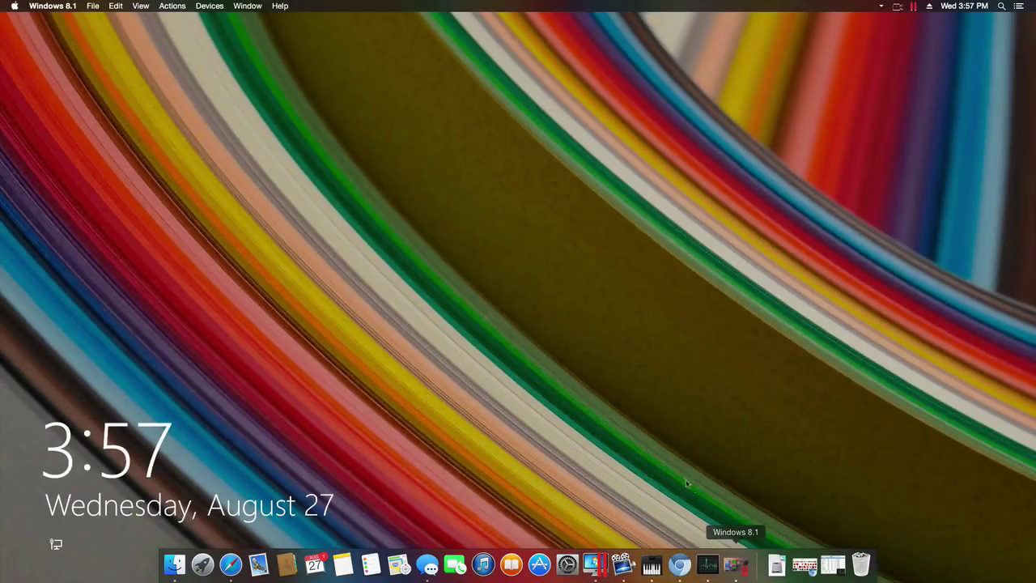
{"action": "left_click", "coordinate": [664, 248]}
{"action": "left_click", "coordinate": [555, 253]}
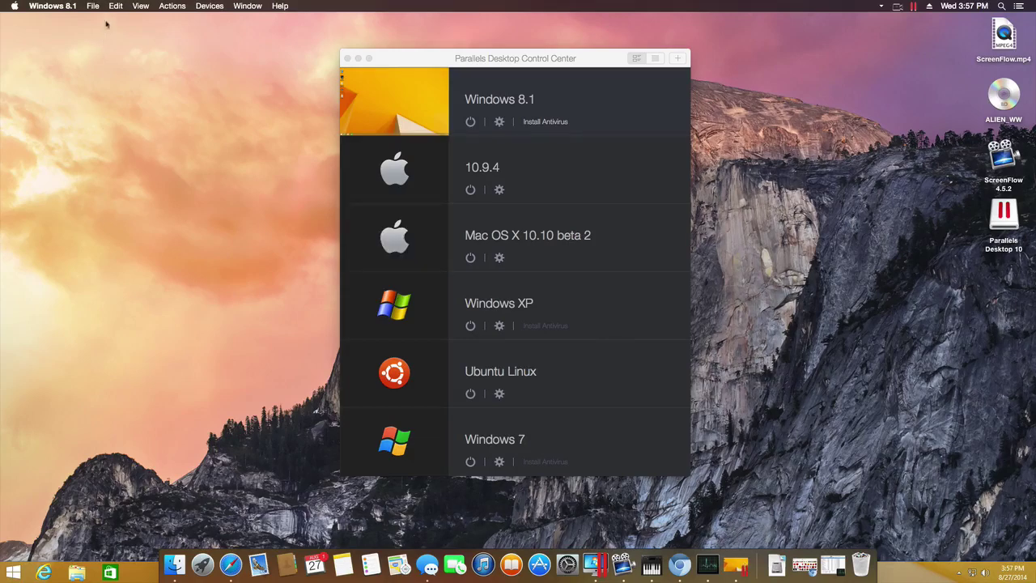
{"action": "left_click", "coordinate": [140, 5]}
Step: Change the Windows 8.1 display mode, decline the µTorrent UAC request, and dismiss the ATIPDLXX error
{"action": "left_click", "coordinate": [147, 20]}
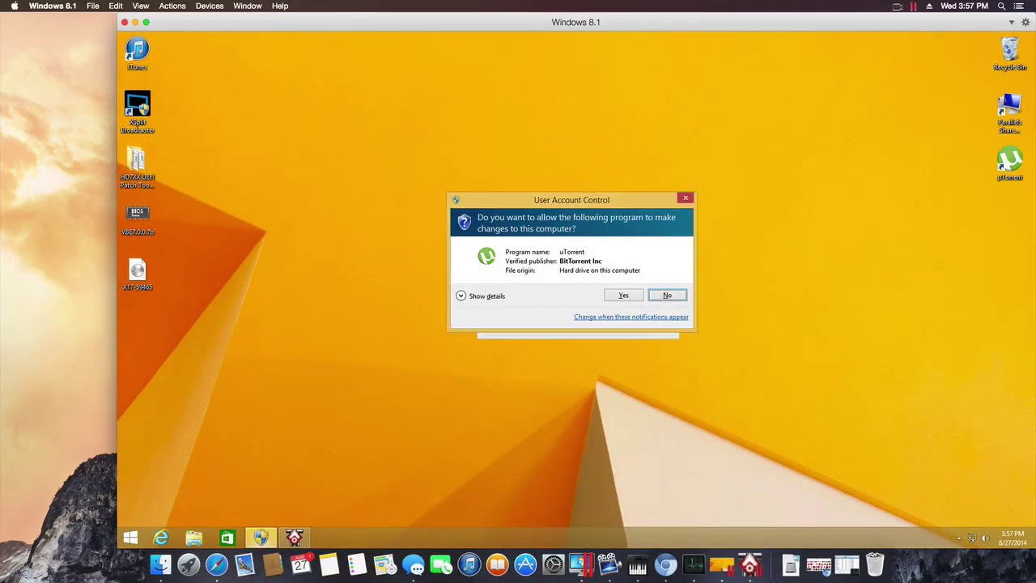
{"action": "left_click", "coordinate": [668, 296]}
{"action": "left_click", "coordinate": [660, 322]}
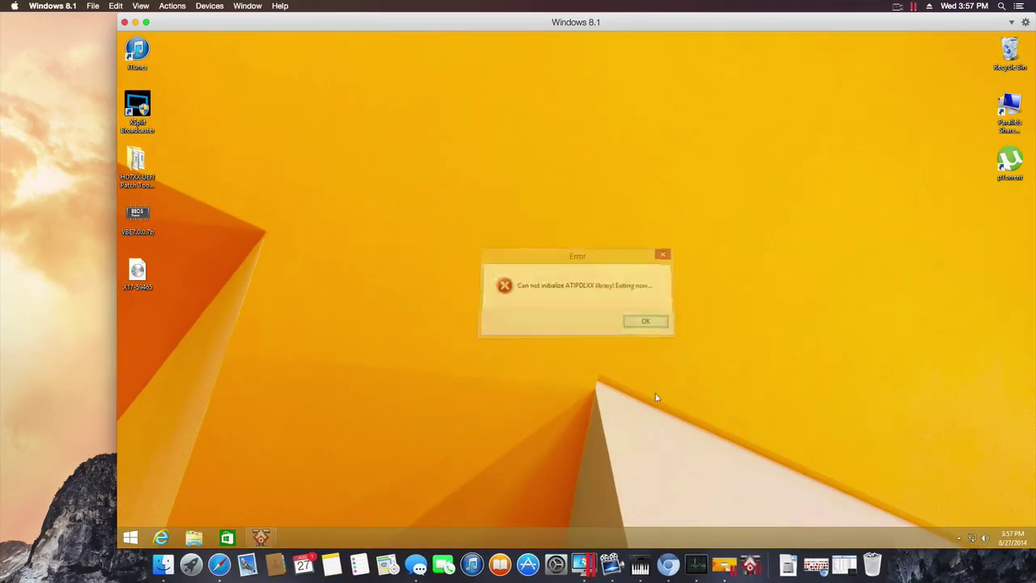
Step: Disable µTorrent and ATI Tray Tools in Task Manager's Startup list, then close Task Manager
{"action": "right_click", "coordinate": [657, 530]}
{"action": "left_click", "coordinate": [676, 502]}
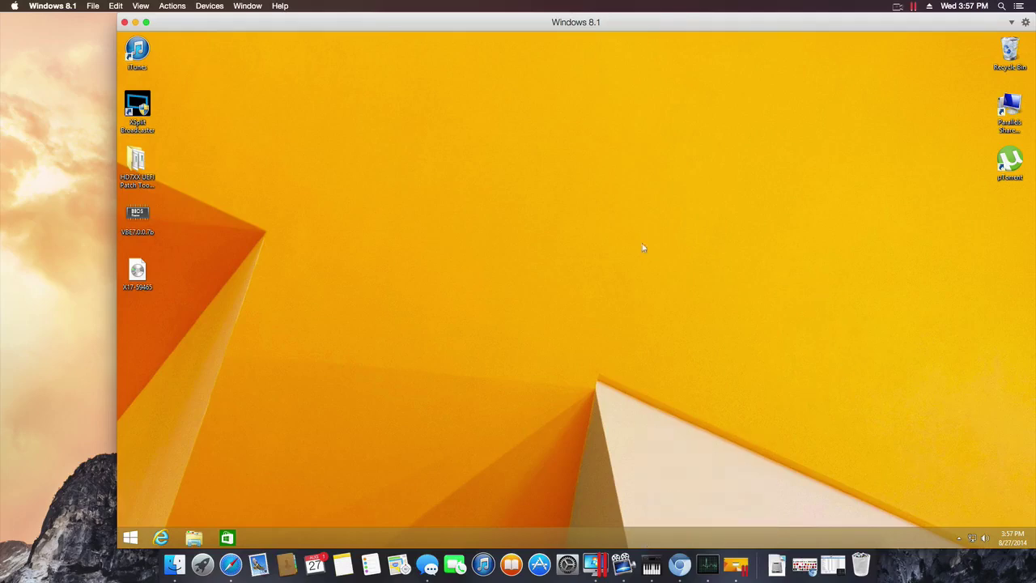
{"action": "left_click", "coordinate": [344, 111]}
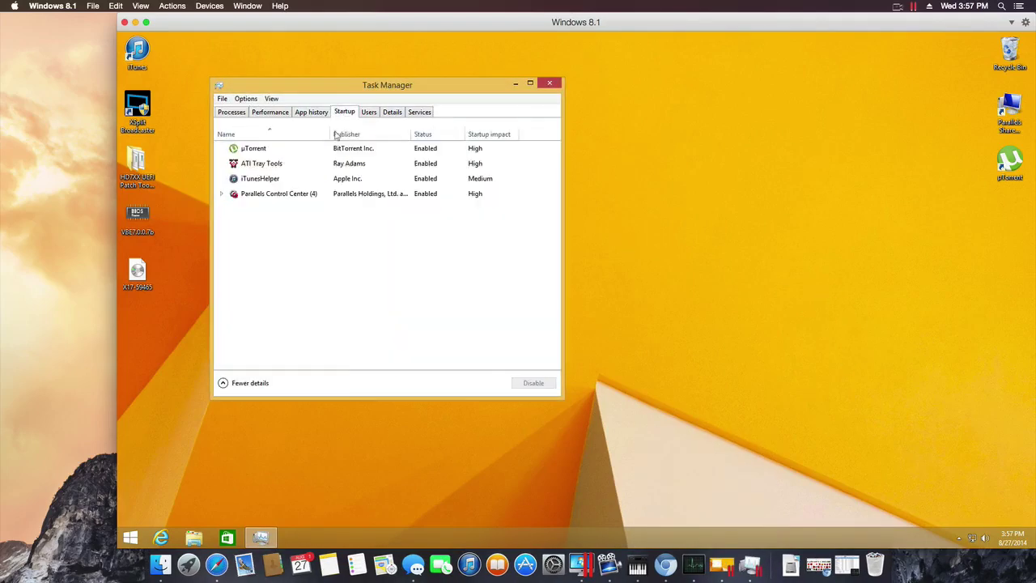
{"action": "right_click", "coordinate": [279, 152]}
{"action": "left_click", "coordinate": [297, 156]}
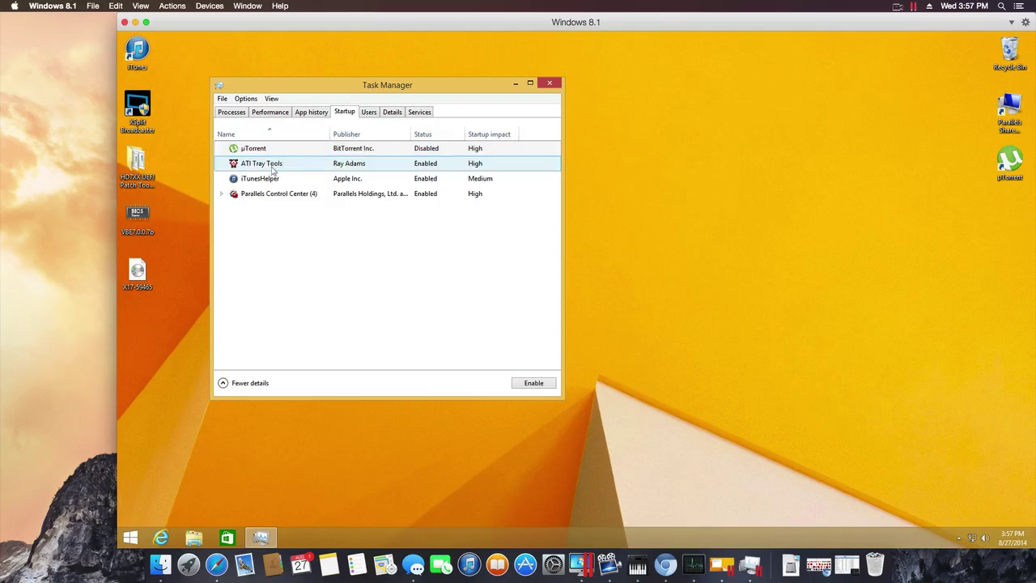
{"action": "right_click", "coordinate": [274, 165]}
{"action": "left_click", "coordinate": [298, 173]}
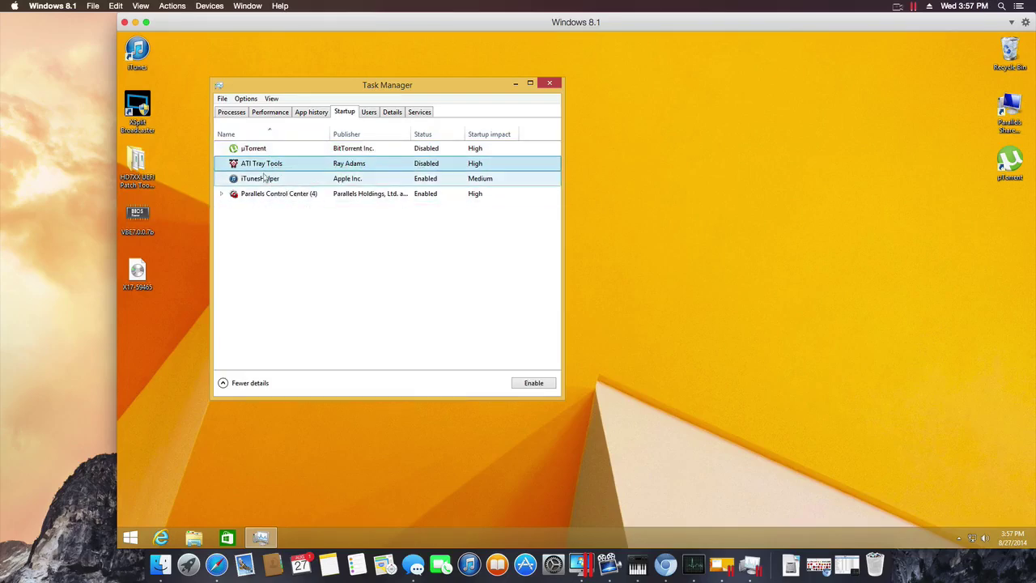
{"action": "left_click", "coordinate": [550, 83]}
Step: Move the Windows 8.1 window aside and switch it to Coherence mode from View
{"action": "left_click_drag", "start_coordinate": [270, 24], "coordinate": [220, 24]}
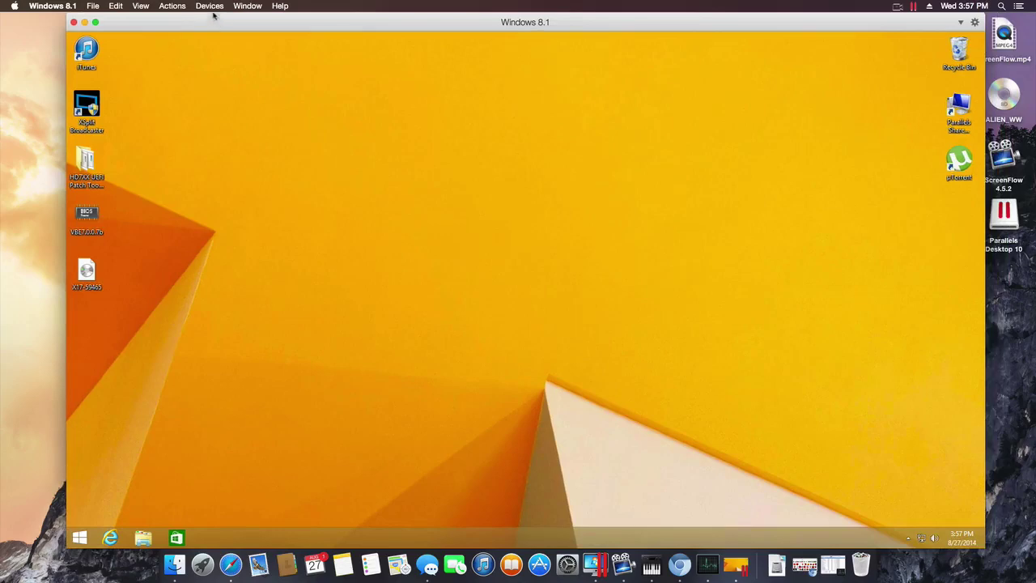
{"action": "left_click", "coordinate": [154, 6]}
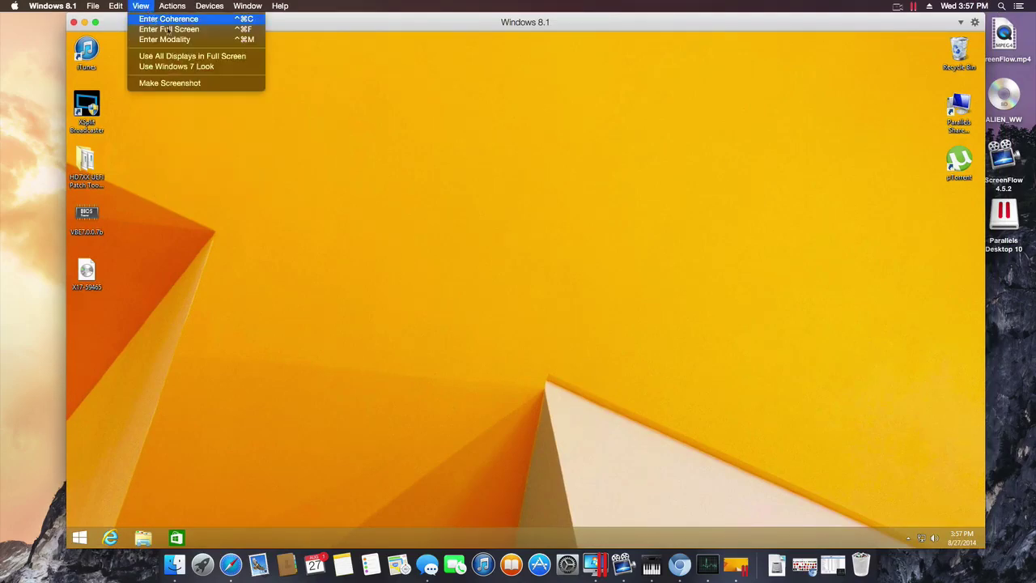
{"action": "left_click", "coordinate": [544, 202]}
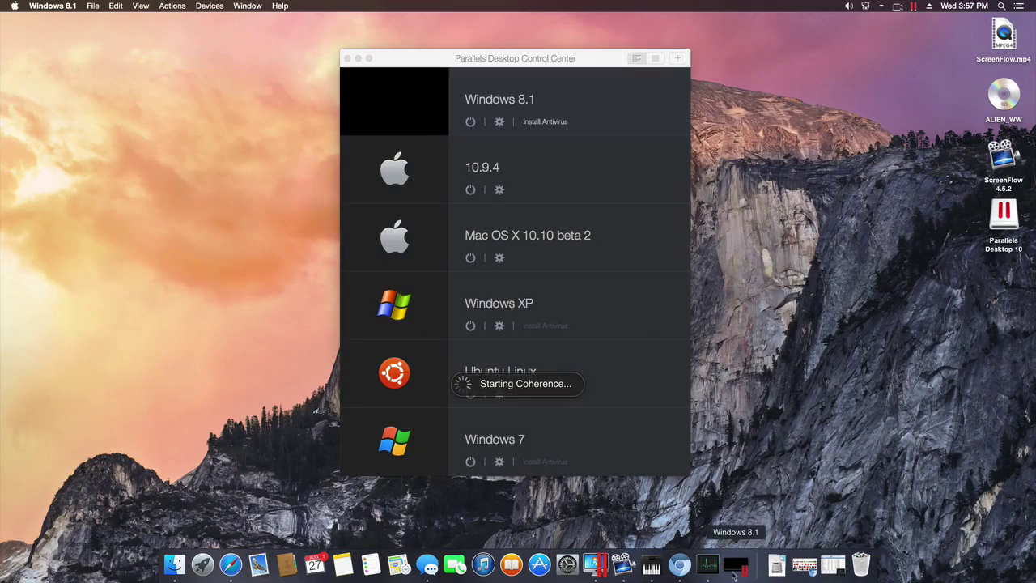
Step: Toggle the Windows 8.1 Start screen on and off from its Dock icon, ending on the Mac desktop
{"action": "left_click", "coordinate": [733, 570]}
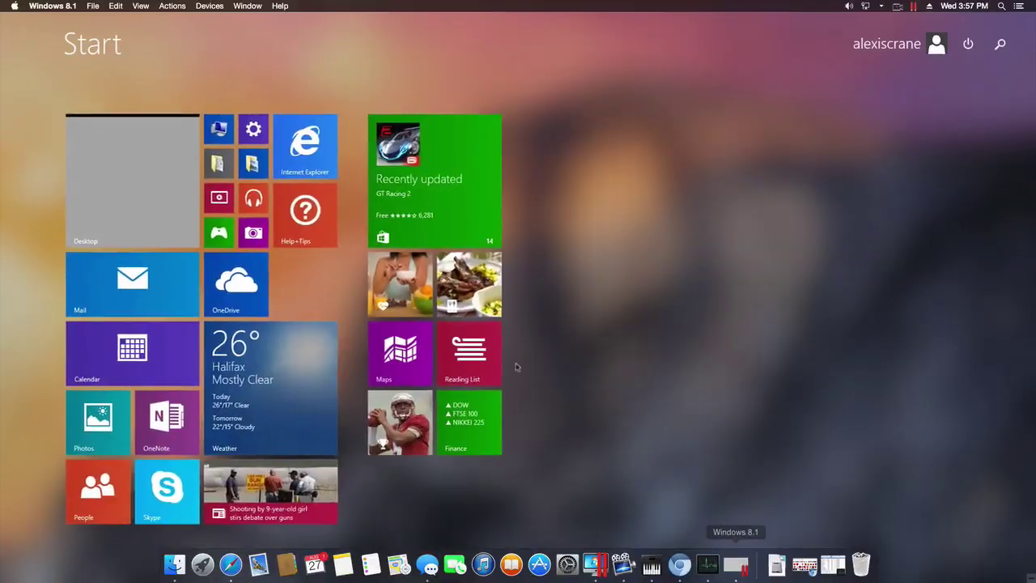
{"action": "left_click", "coordinate": [686, 192]}
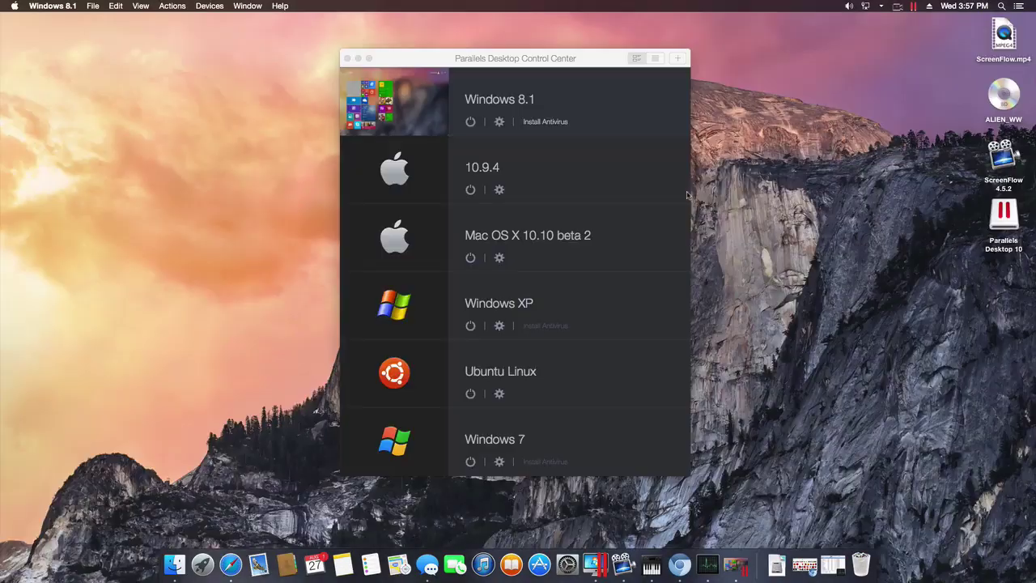
{"action": "left_click", "coordinate": [734, 566]}
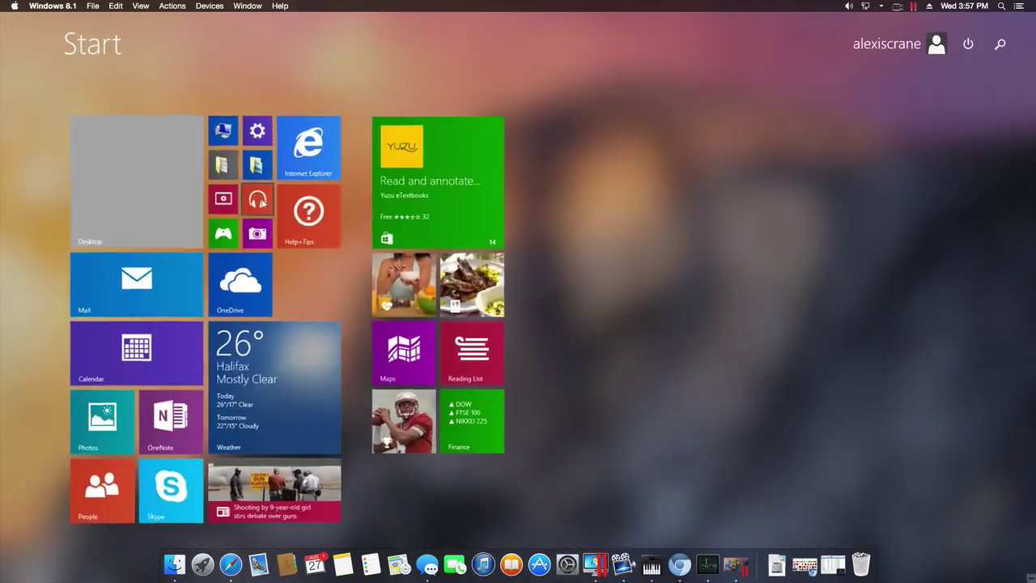
{"action": "left_click", "coordinate": [736, 567]}
{"action": "left_click", "coordinate": [737, 567]}
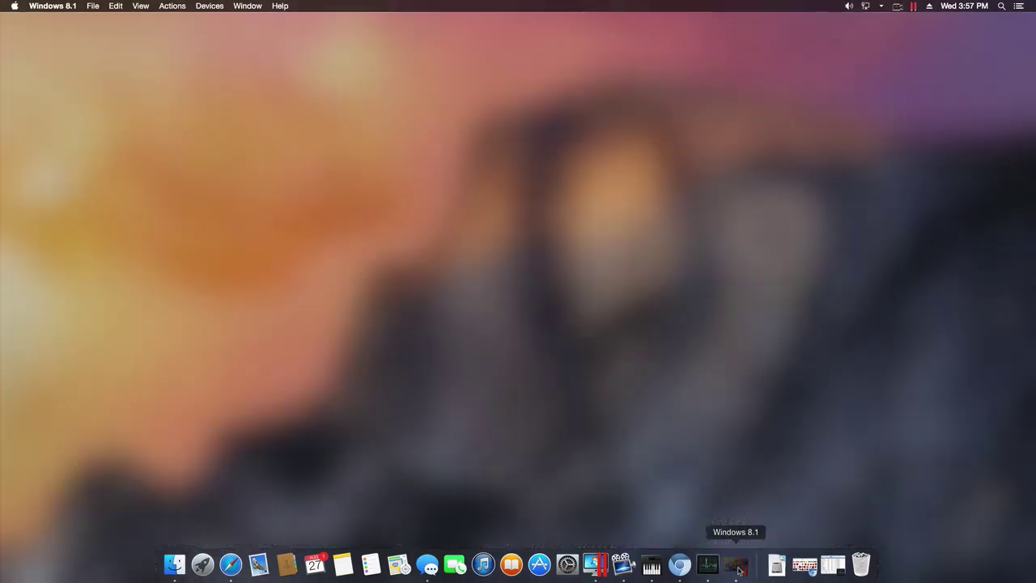
{"action": "left_click", "coordinate": [737, 566]}
{"action": "left_click", "coordinate": [736, 567]}
{"action": "left_click", "coordinate": [736, 566]}
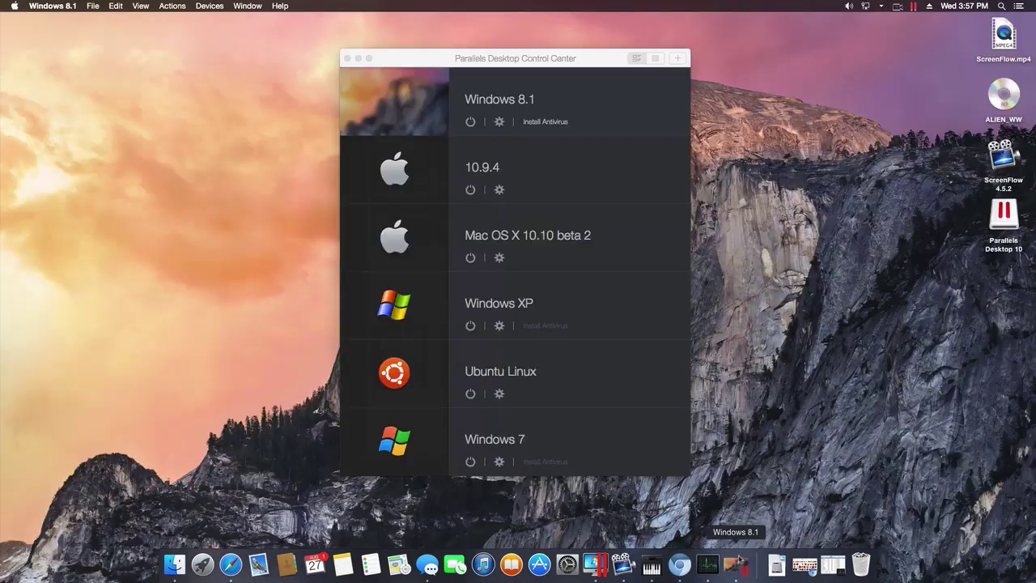
Step: Switch to Windows 8.1 from the Dock and bring up its Start screen over the Mac desktop
{"action": "left_click", "coordinate": [736, 567]}
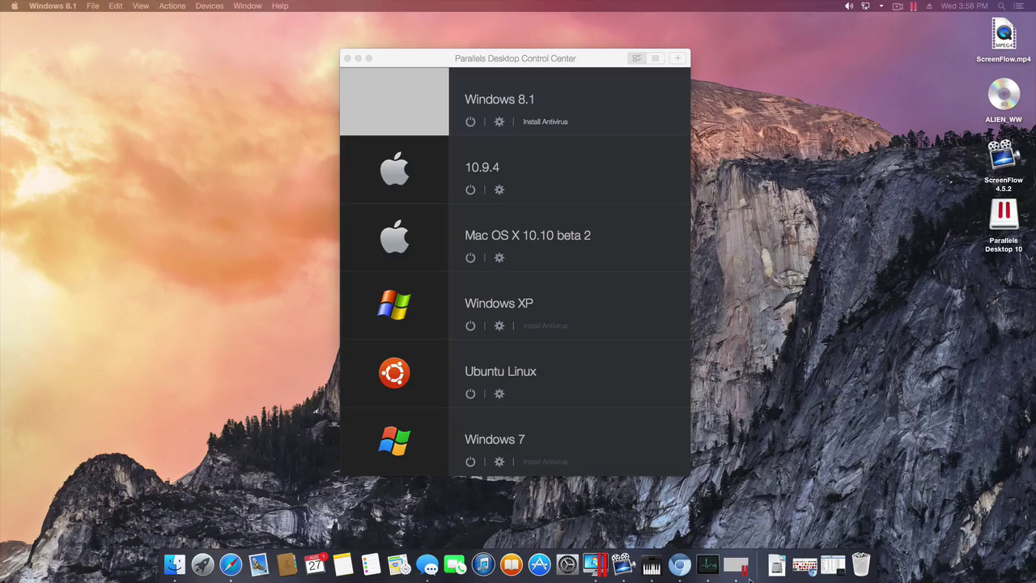
{"action": "left_click", "coordinate": [741, 569]}
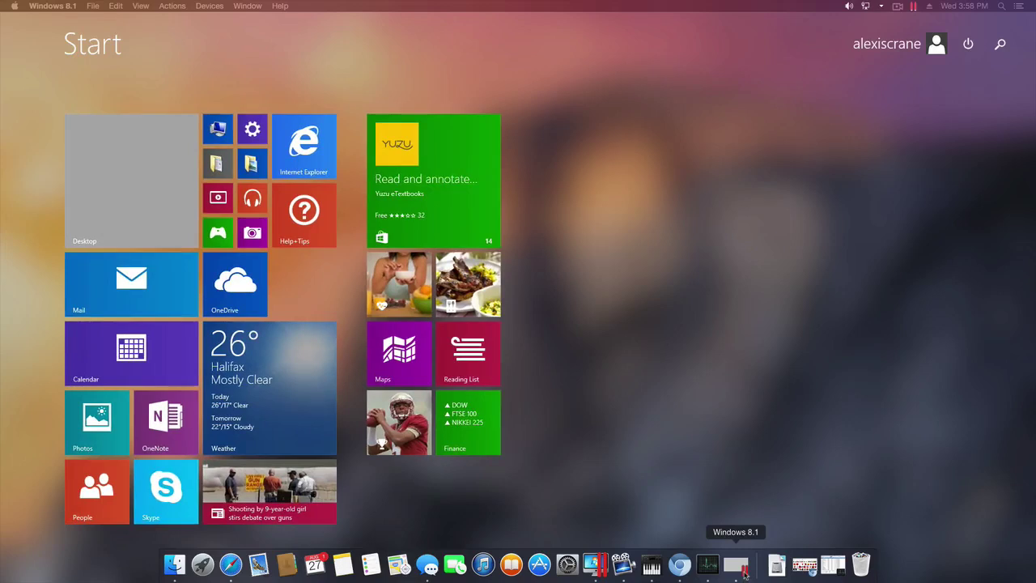
Step: Search the Start screen for 'inter' to launch Internet Explorer
{"action": "type", "text": "inter"}
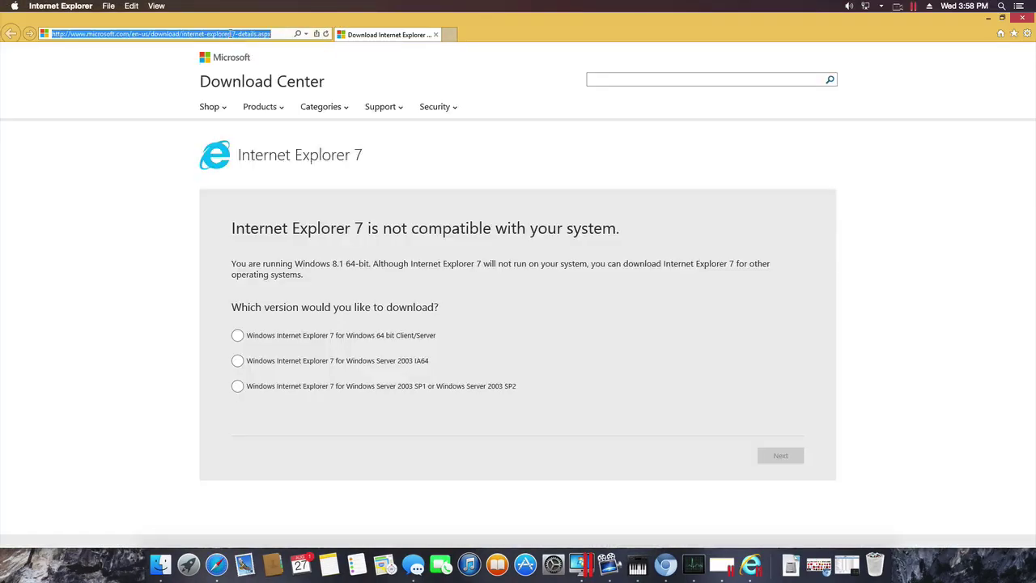
Step: Load Google in Internet Explorer and search for 'aPPLE'
{"action": "type", "text": "google.ca"}
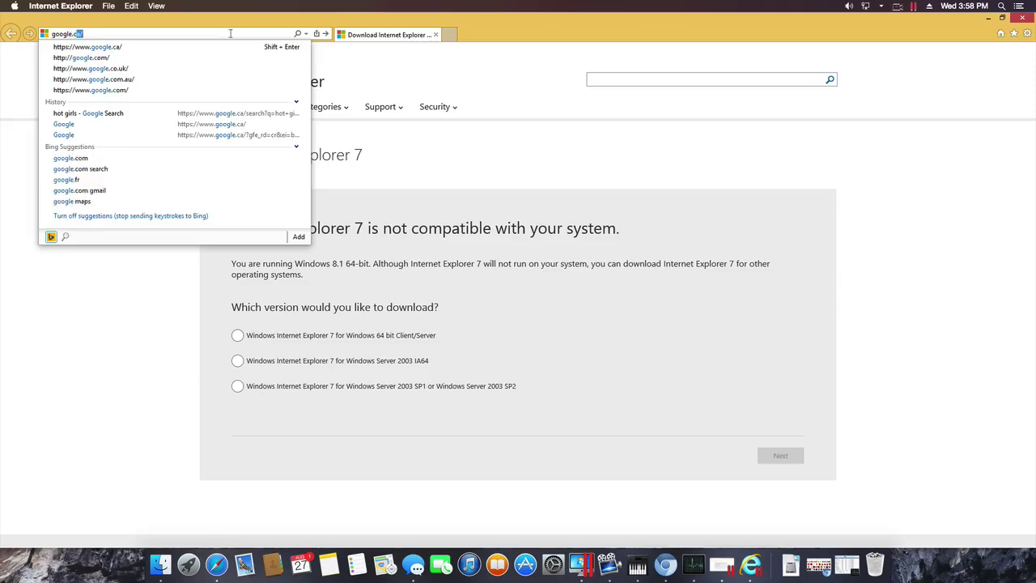
{"action": "key", "text": "Return"}
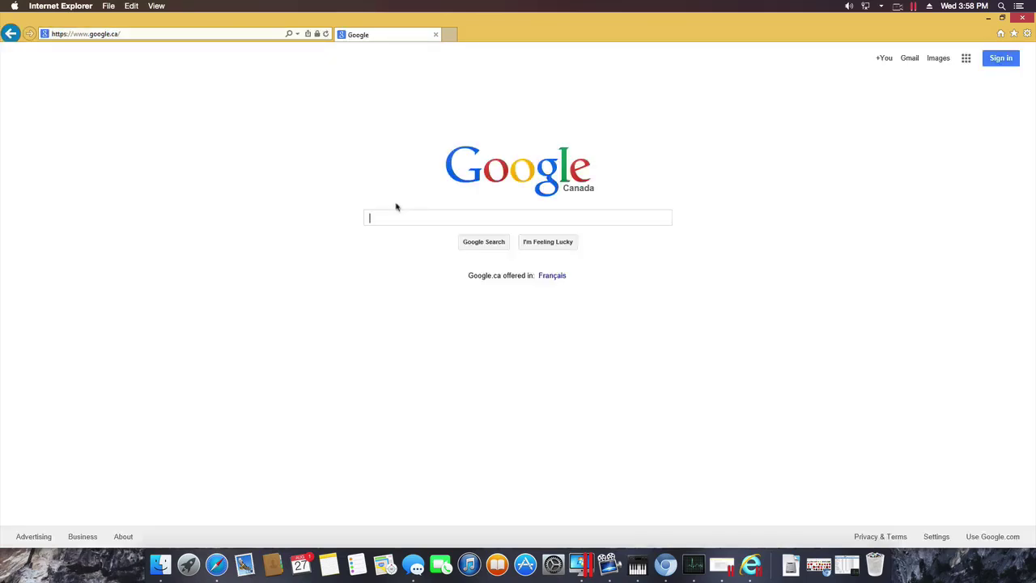
{"action": "type", "text": "aPP"}
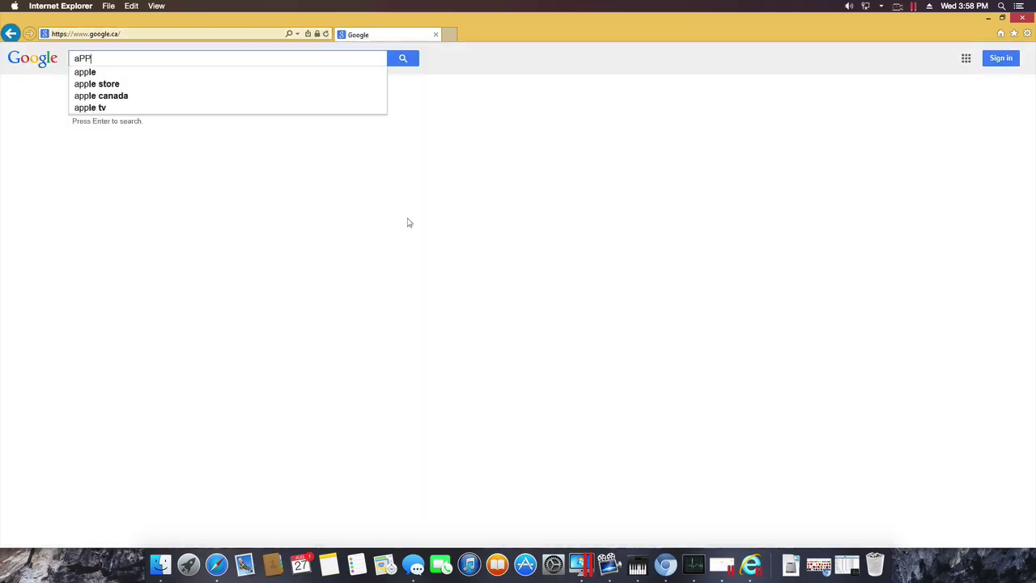
{"action": "type", "text": "LE"}
{"action": "key", "text": "Return"}
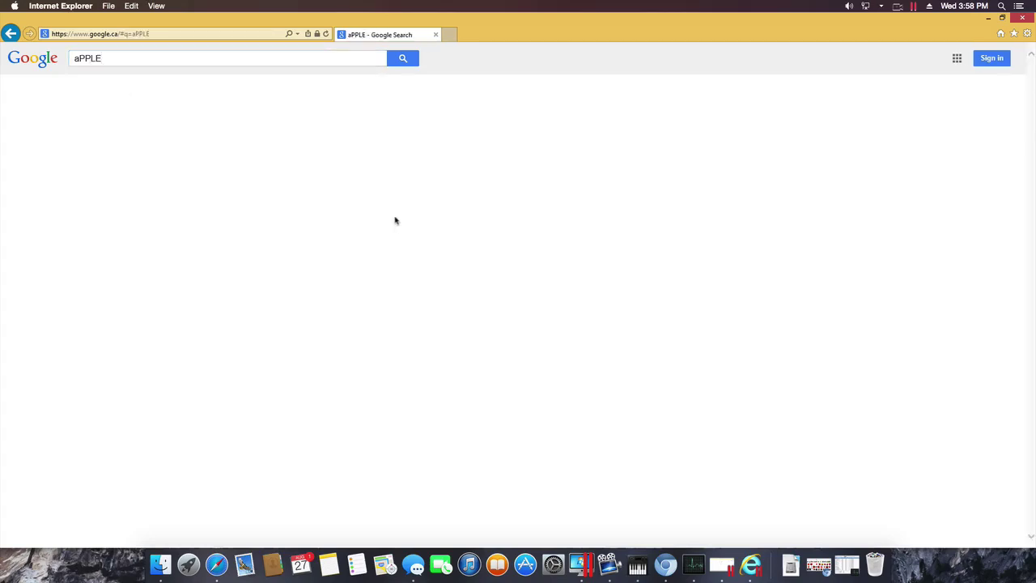
Step: Open the black Apple logo from the Images results' Logo group
{"action": "left_click", "coordinate": [143, 92]}
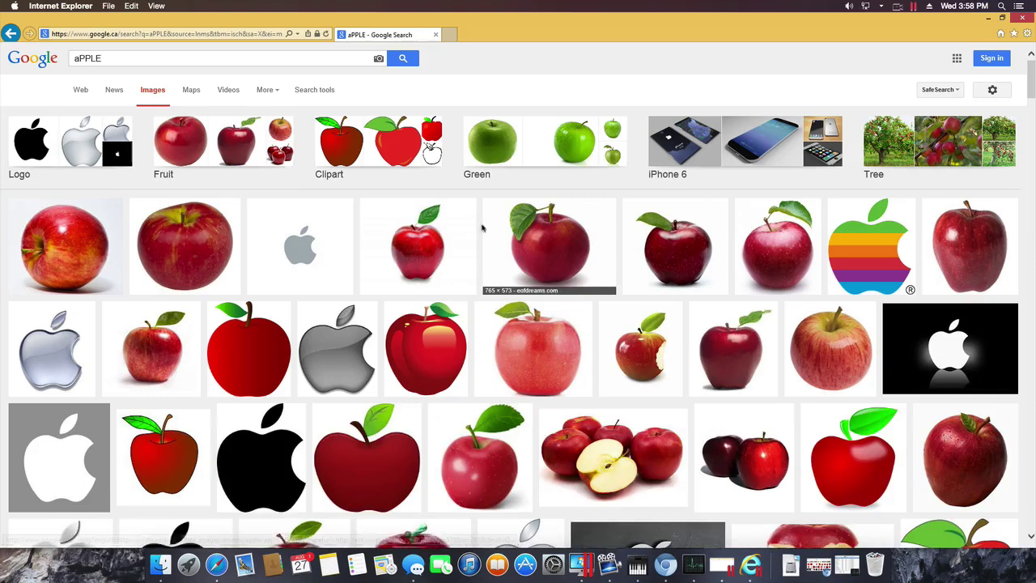
{"action": "left_click", "coordinate": [46, 141]}
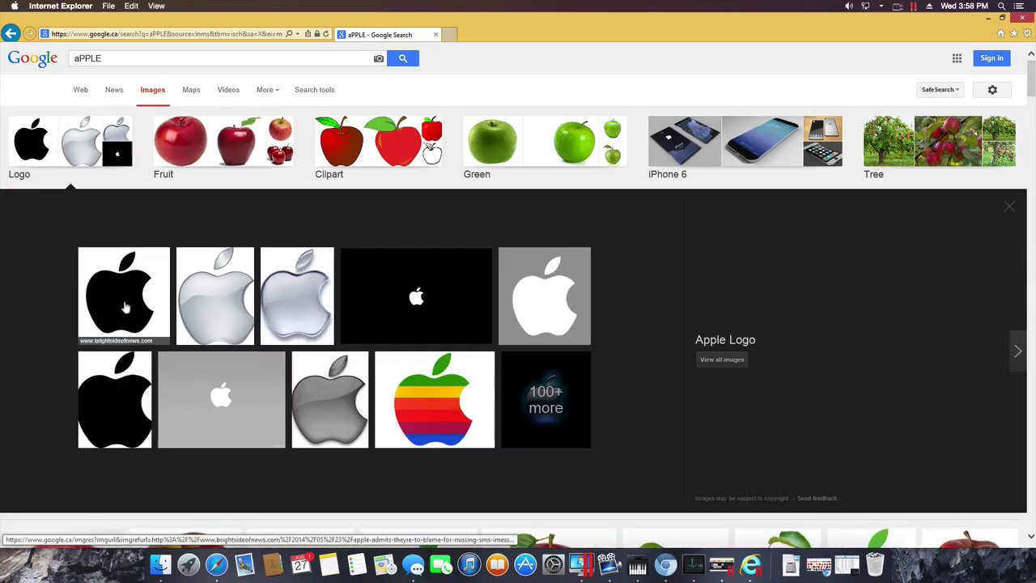
{"action": "left_click", "coordinate": [185, 328]}
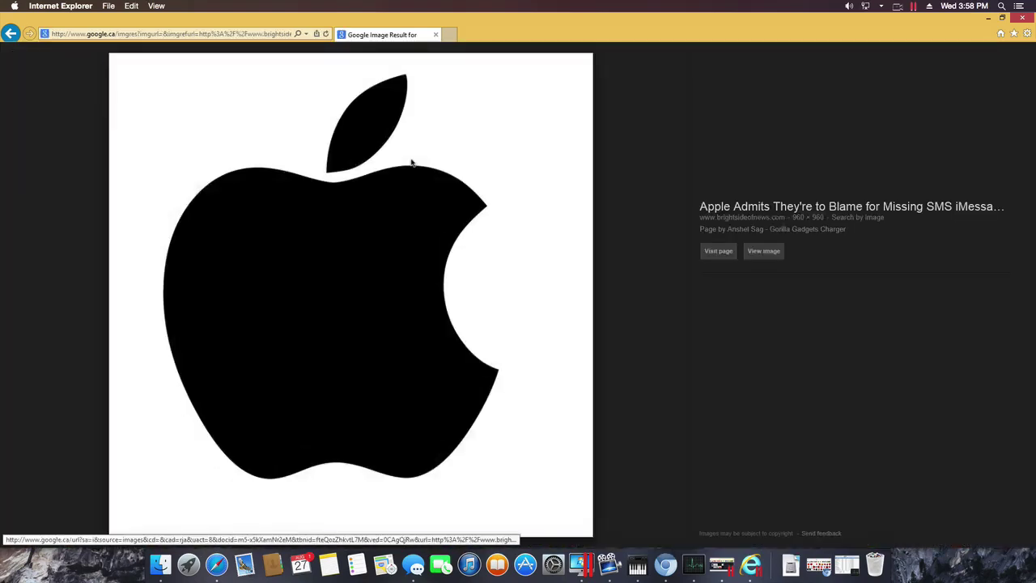
Step: Save the Apple logo picture as JPEG 'AppleLogo' via Mac Disk (Z:) > Users > home > Documents
{"action": "right_click", "coordinate": [412, 160]}
{"action": "left_click", "coordinate": [455, 242]}
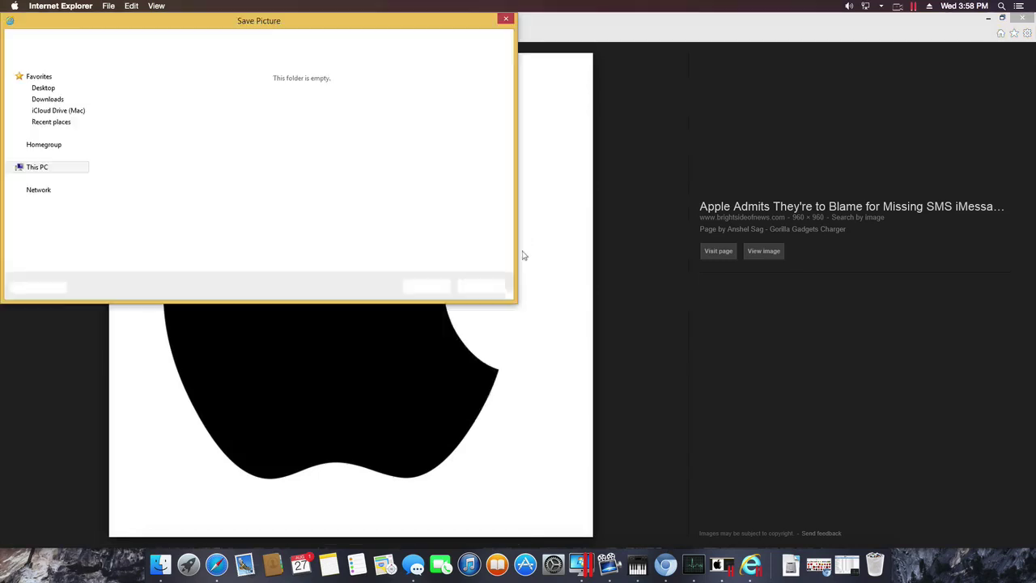
{"action": "left_click", "coordinate": [450, 261]}
{"action": "left_click", "coordinate": [416, 268]}
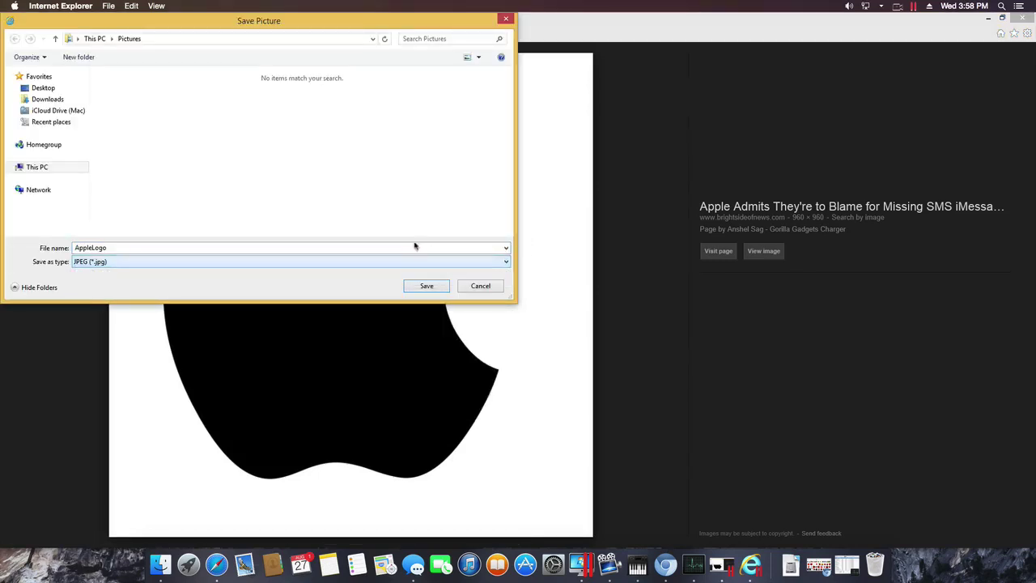
{"action": "left_click", "coordinate": [57, 110]}
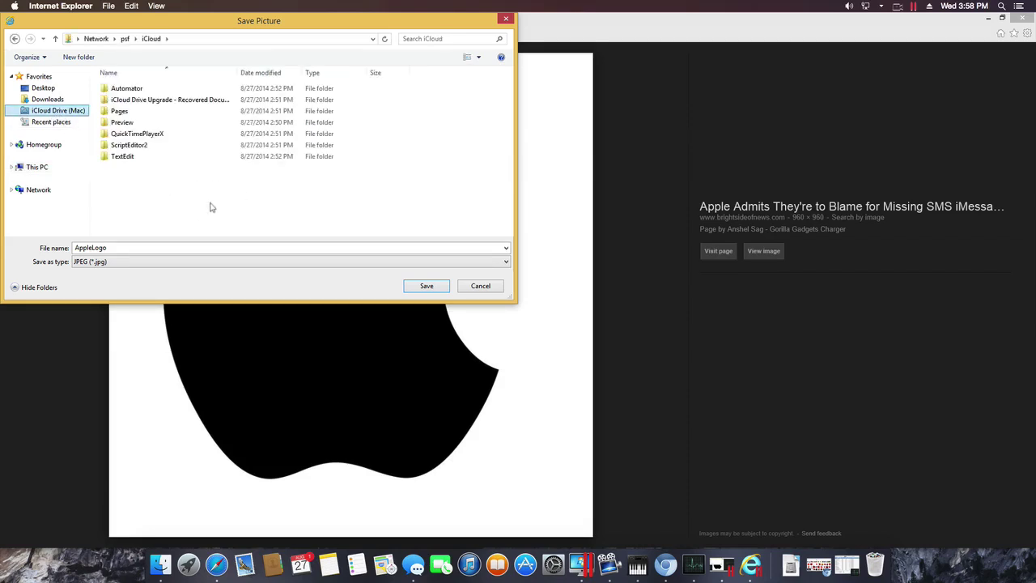
{"action": "left_click", "coordinate": [34, 167]}
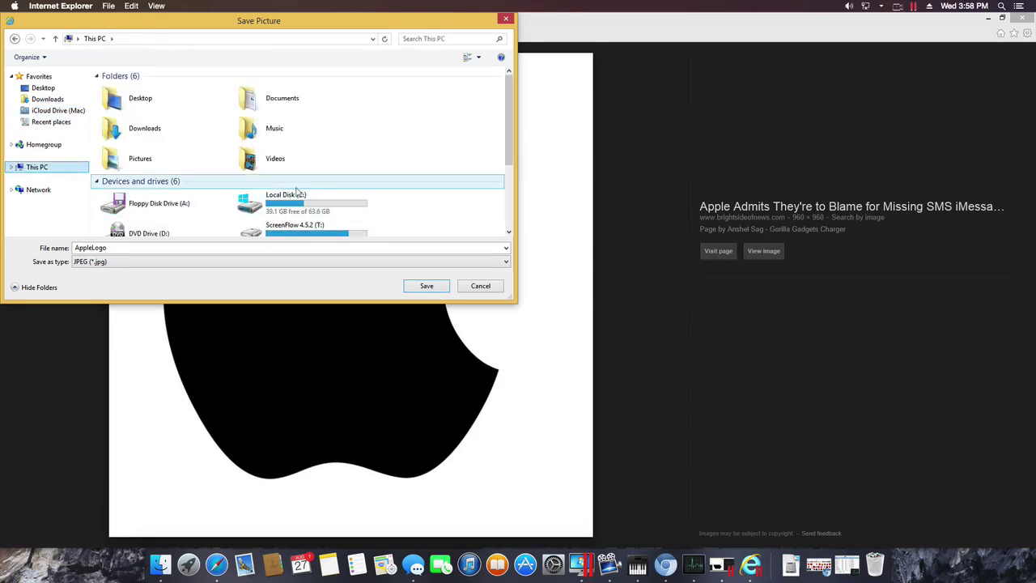
{"action": "left_click_drag", "start_coordinate": [509, 139], "coordinate": [512, 203]}
{"action": "double_click", "coordinate": [276, 142]}
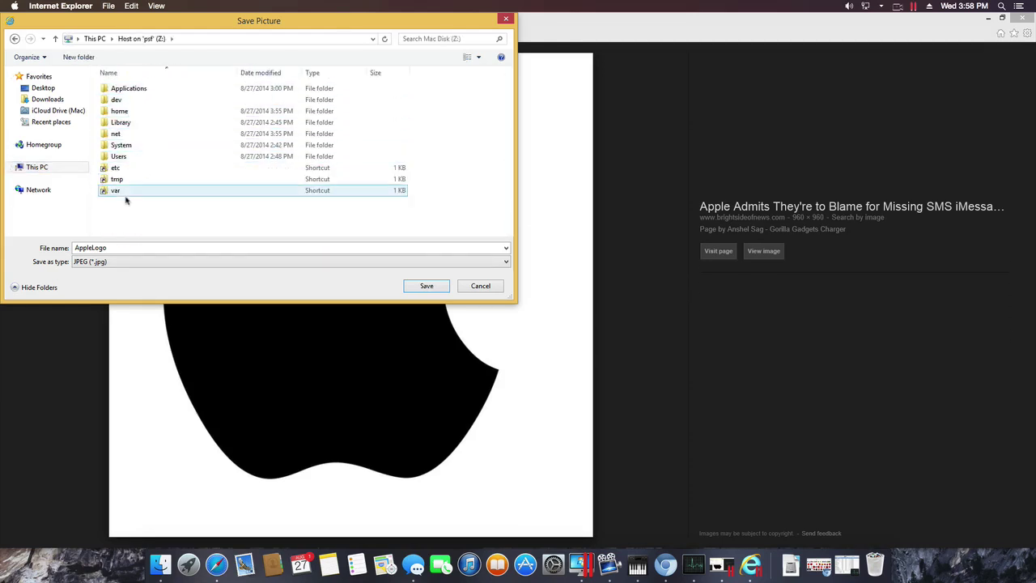
{"action": "double_click", "coordinate": [122, 157]}
{"action": "double_click", "coordinate": [142, 88]}
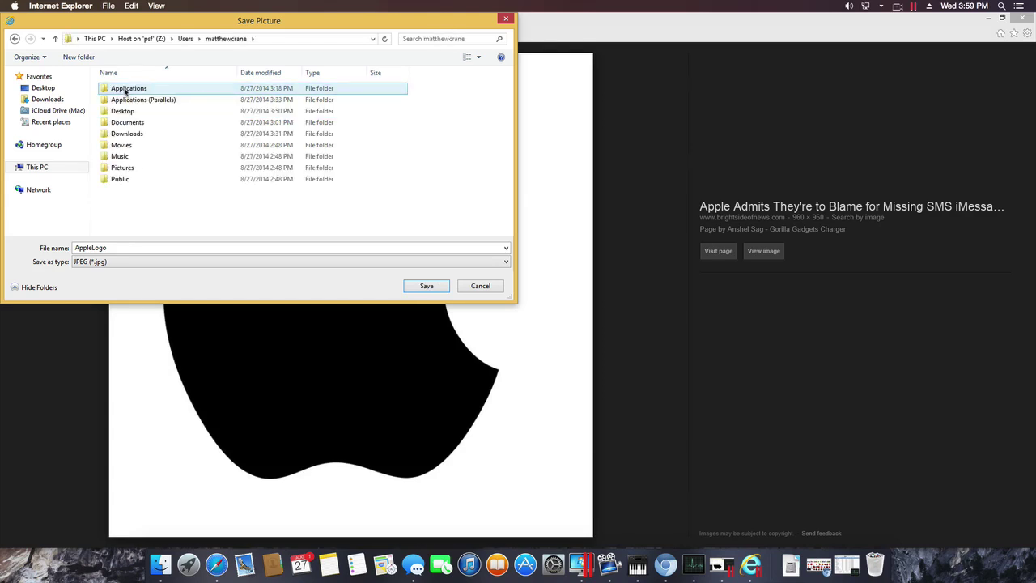
{"action": "double_click", "coordinate": [141, 125]}
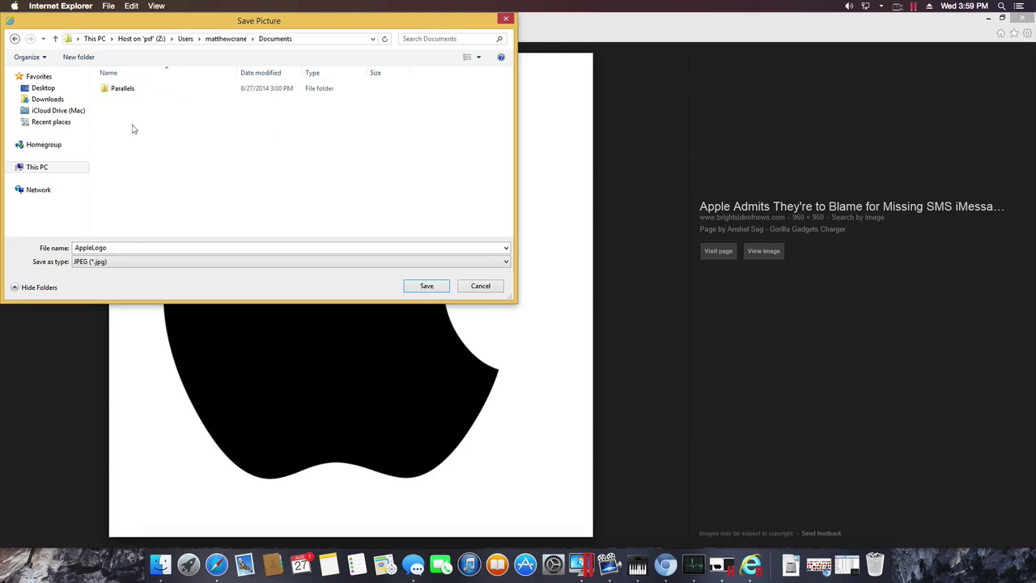
{"action": "left_click", "coordinate": [428, 287]}
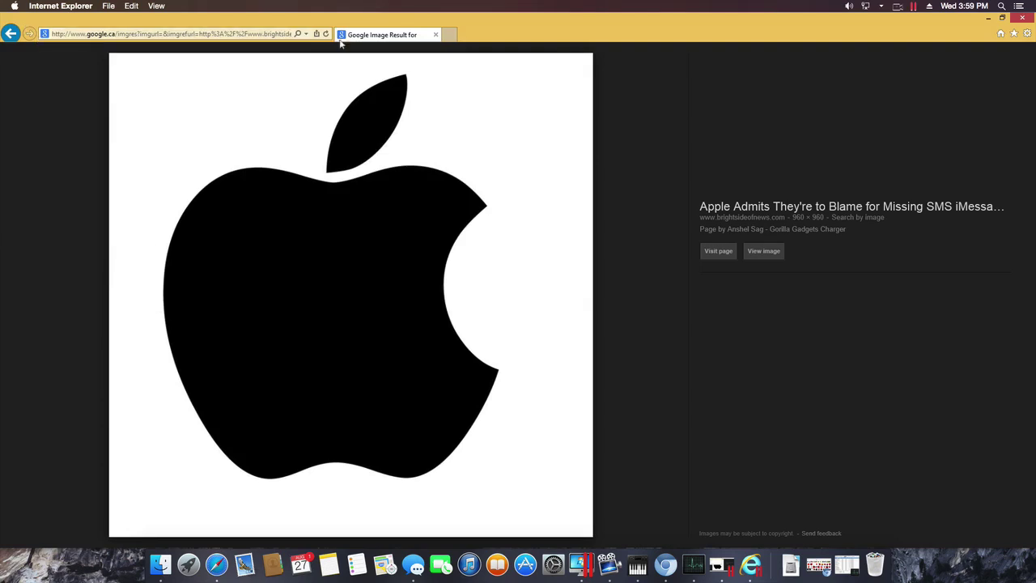
Step: Minimize the browser, check AppleLogo.jpg in Finder's Documents folder, and close that window
{"action": "left_click", "coordinate": [988, 17]}
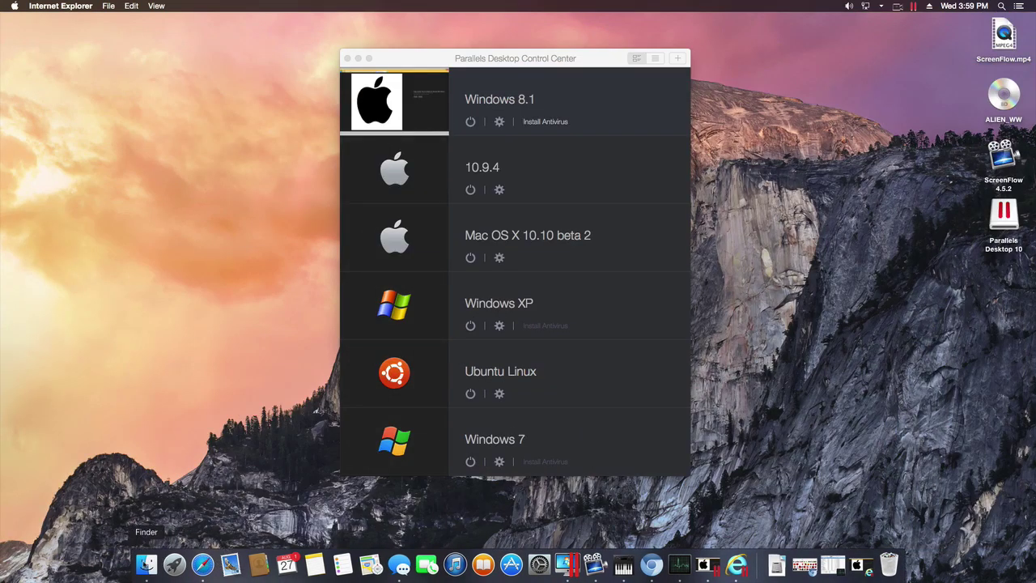
{"action": "left_click", "coordinate": [146, 565]}
{"action": "left_click", "coordinate": [103, 305]}
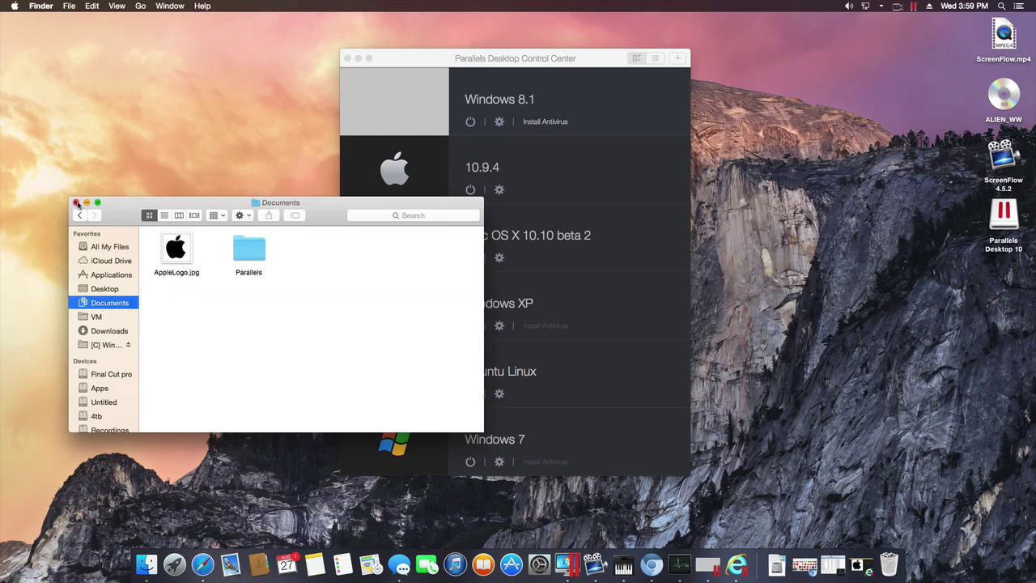
{"action": "left_click", "coordinate": [76, 203]}
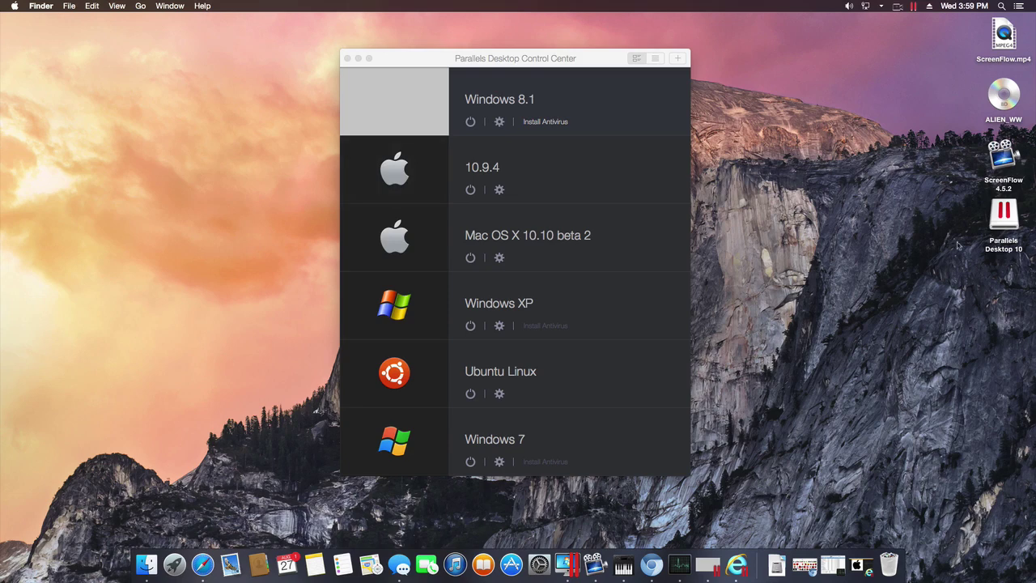
Step: Bring Internet Explorer forward and view the Mac Share on services for the source link without sharing
{"action": "left_click", "coordinate": [737, 564]}
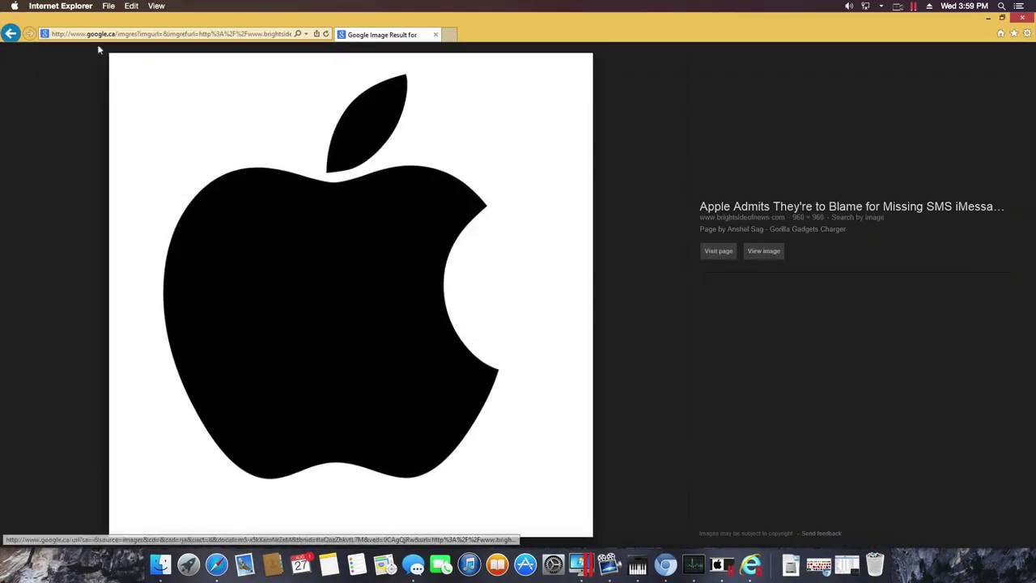
{"action": "right_click", "coordinate": [746, 217]}
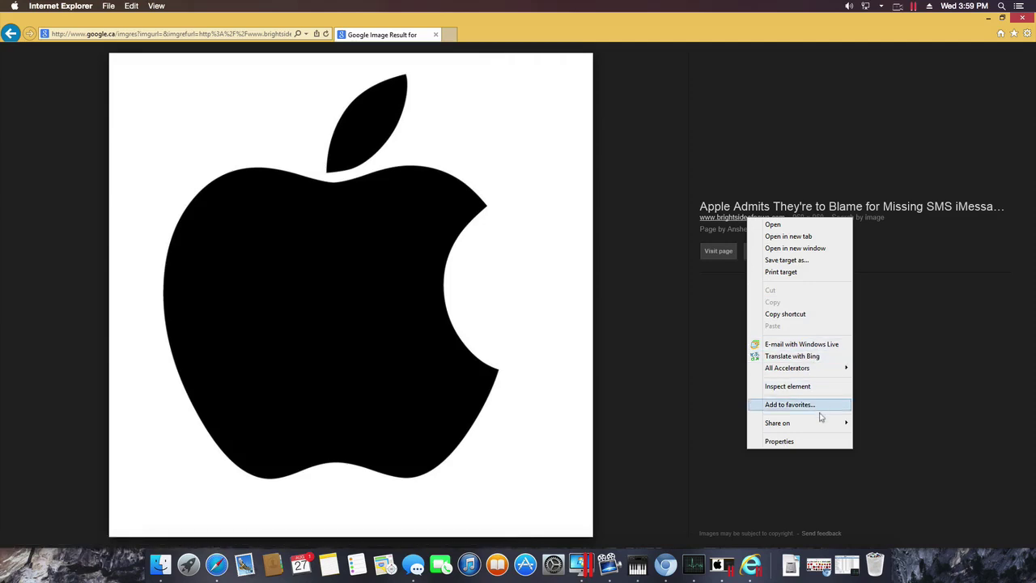
{"action": "mouse_move", "coordinate": [820, 427]}
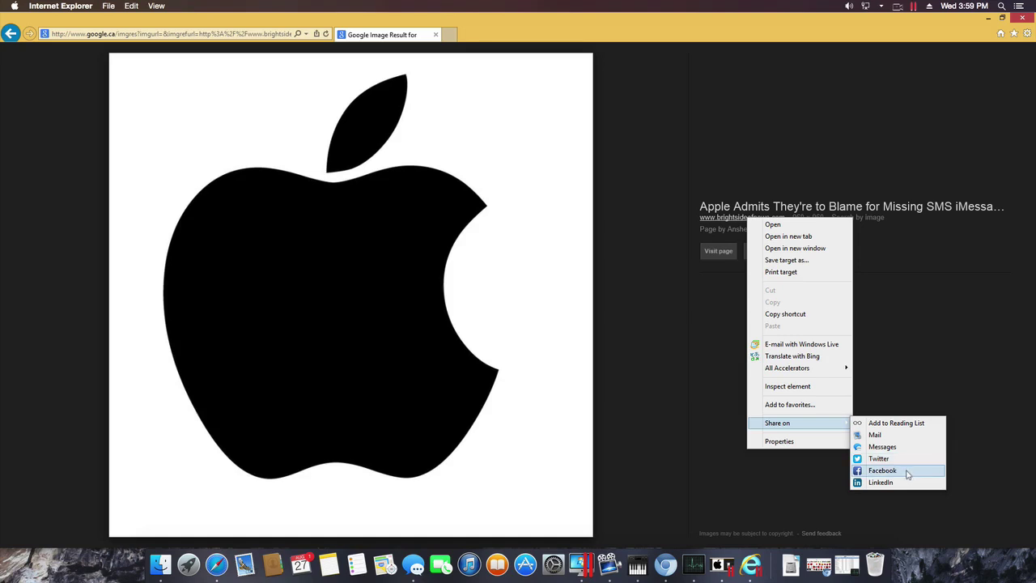
{"action": "left_click", "coordinate": [938, 385]}
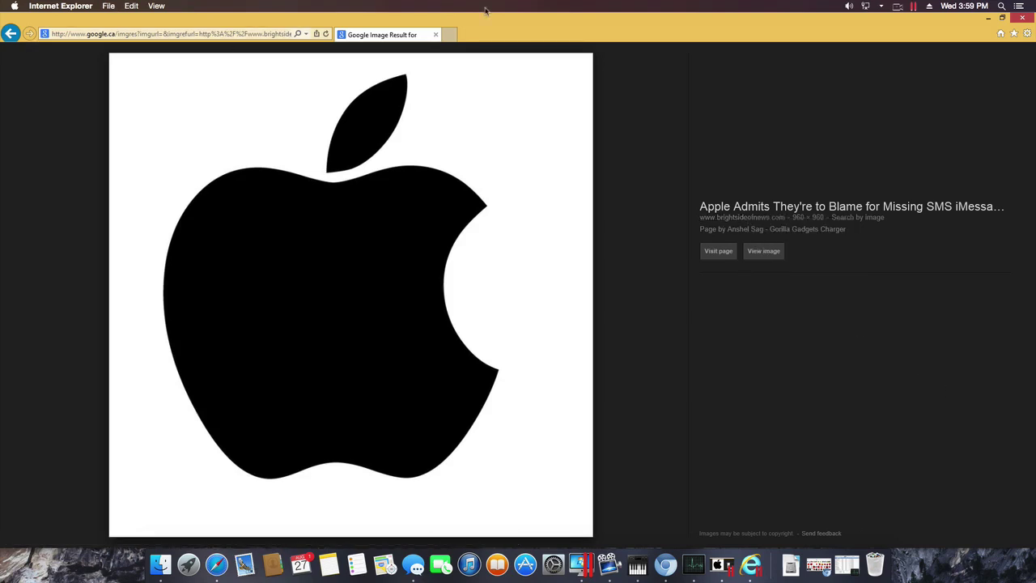
{"action": "left_click", "coordinate": [1015, 19]}
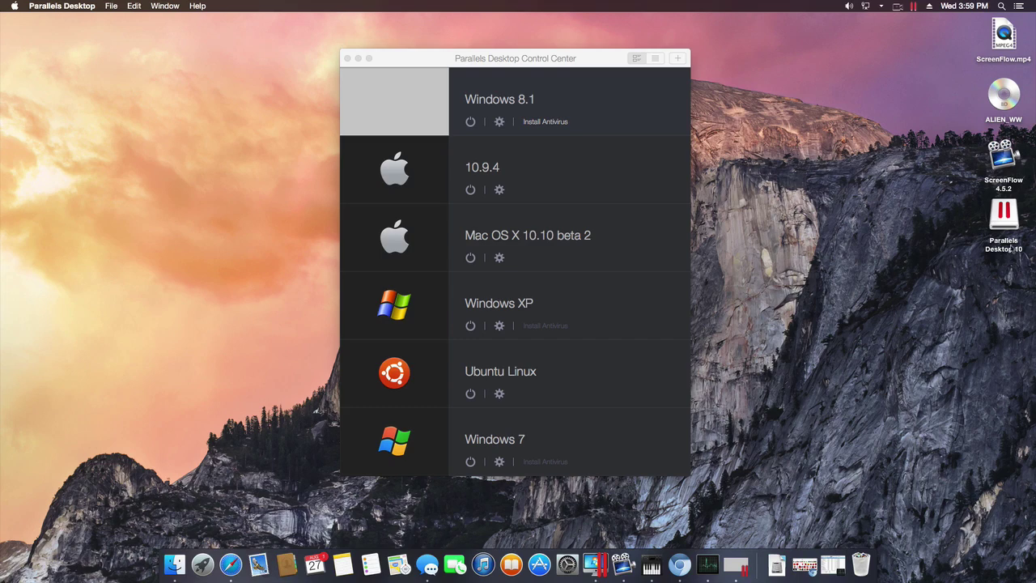
{"action": "left_click", "coordinate": [734, 567]}
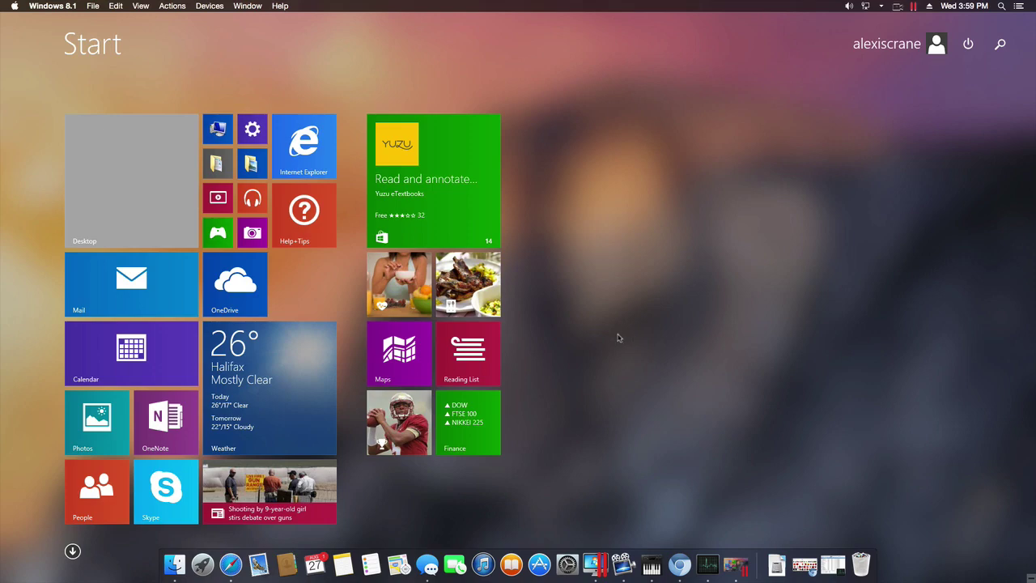
{"action": "left_click", "coordinate": [734, 565]}
{"action": "left_click", "coordinate": [202, 564]}
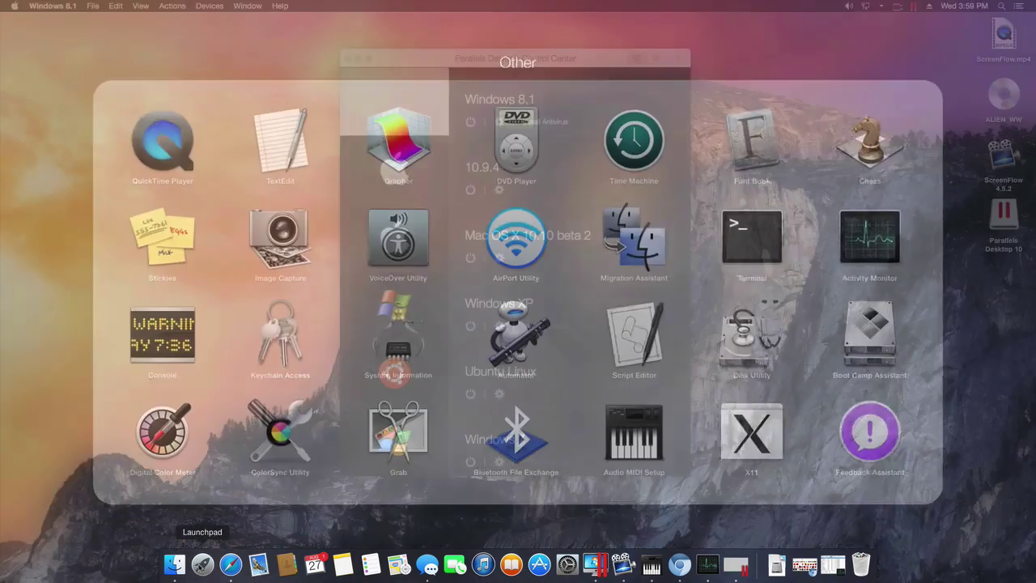
{"action": "left_click", "coordinate": [197, 530]}
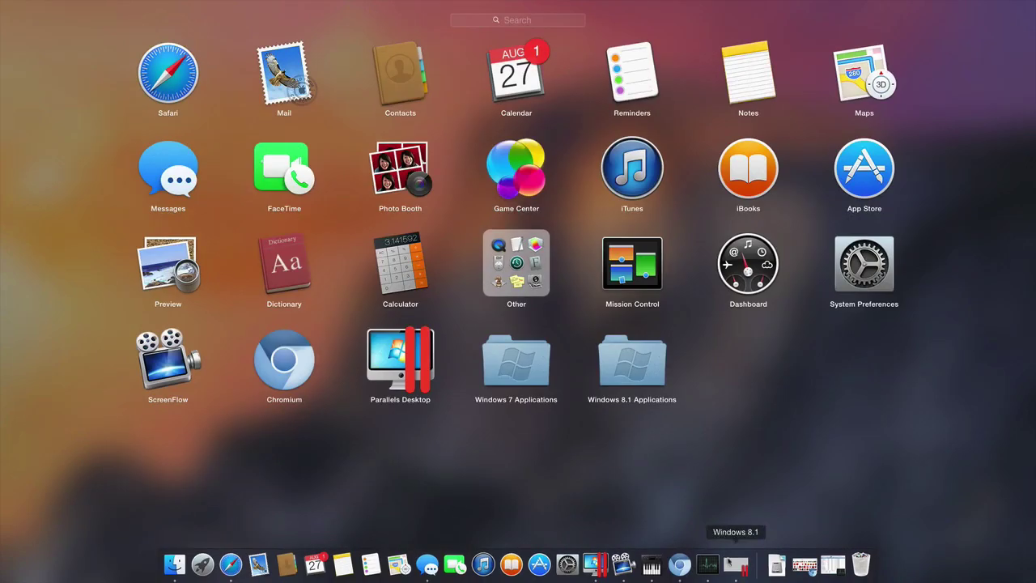
{"action": "left_click", "coordinate": [734, 566]}
{"action": "left_click", "coordinate": [734, 566]}
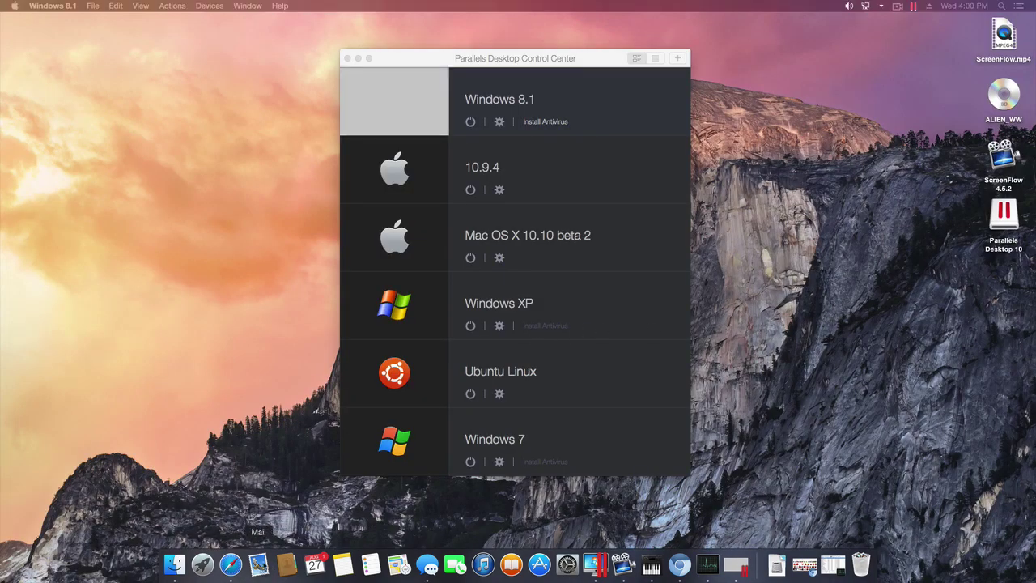
{"action": "left_click", "coordinate": [202, 564]}
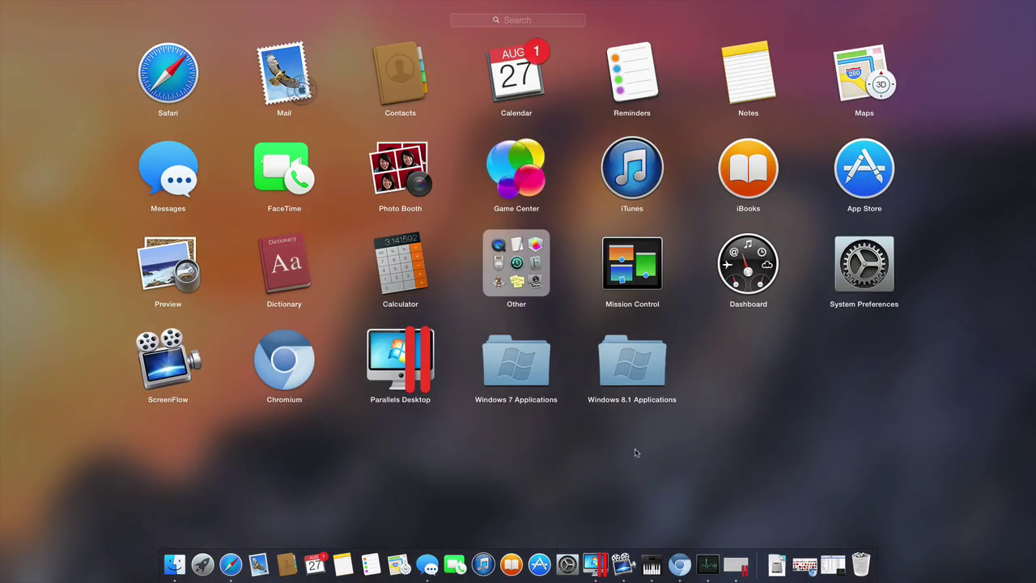
{"action": "scroll", "coordinate": [753, 437], "scroll_direction": "right", "scroll_amount": 2}
{"action": "scroll", "coordinate": [790, 373], "scroll_direction": "right", "scroll_amount": 2}
{"action": "left_click", "coordinate": [202, 564]}
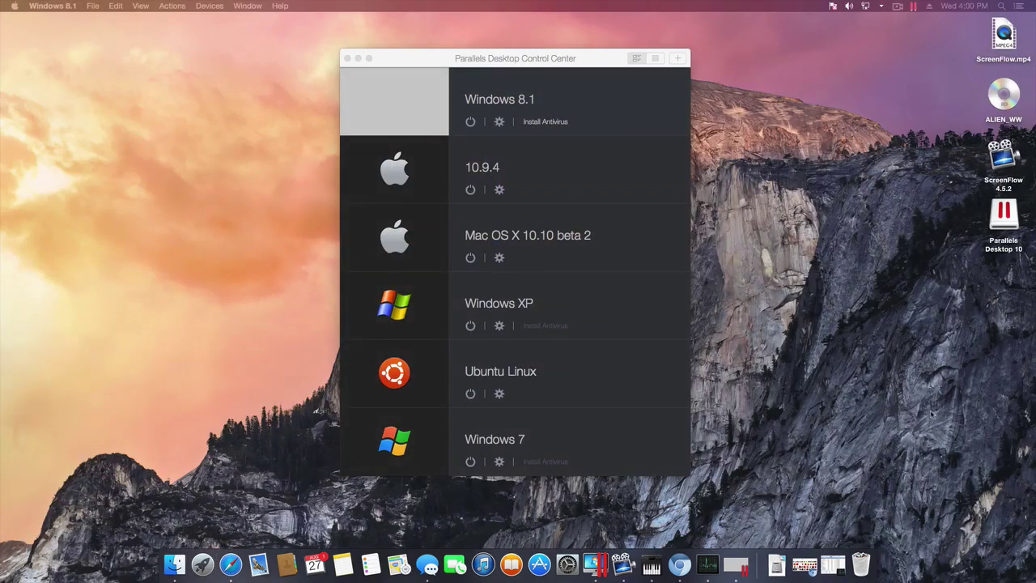